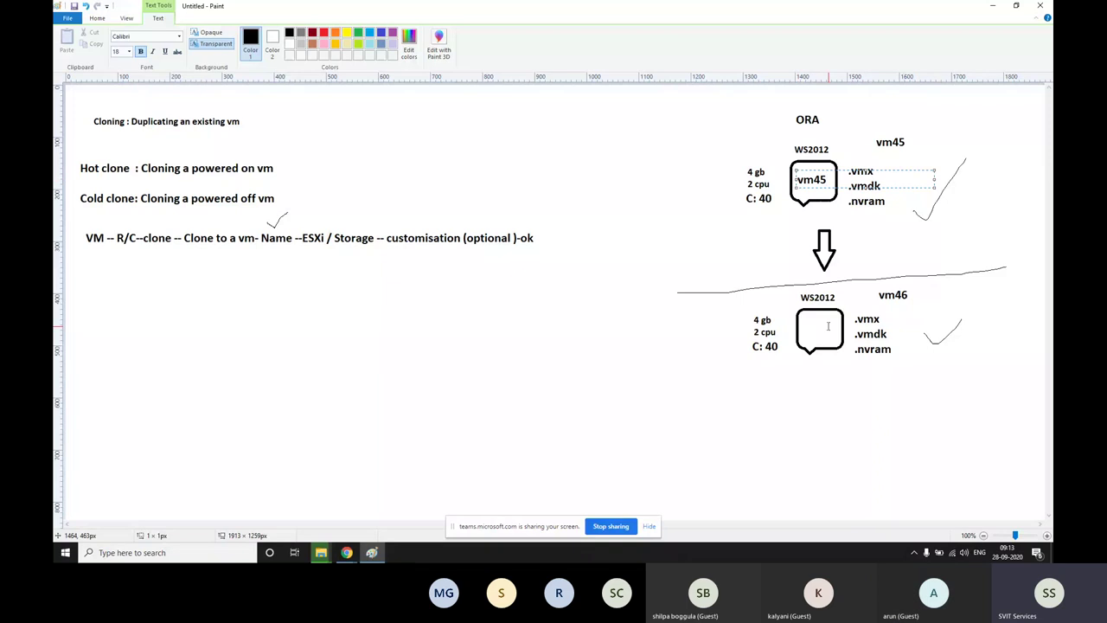
Type vm45 inside the lower vm46 box, then undo and redo that label
{"action": "left_click", "coordinate": [804, 329]}
{"action": "left_click", "coordinate": [805, 330]}
{"action": "type", "text": "vm45"}
{"action": "left_click", "coordinate": [721, 384]}
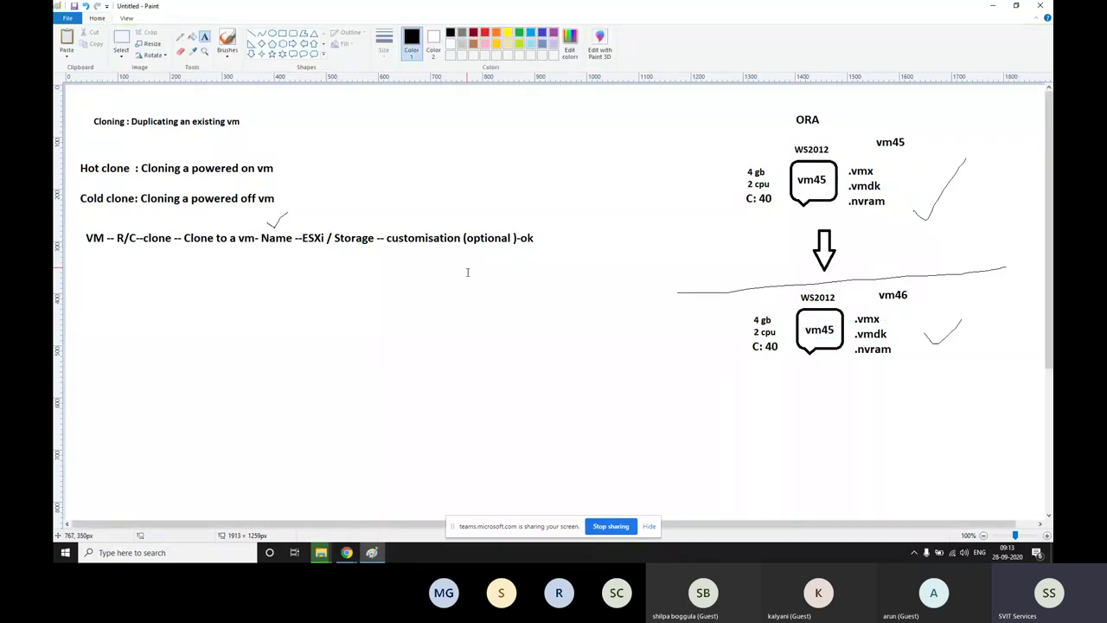
{"action": "key", "text": "ctrl+z"}
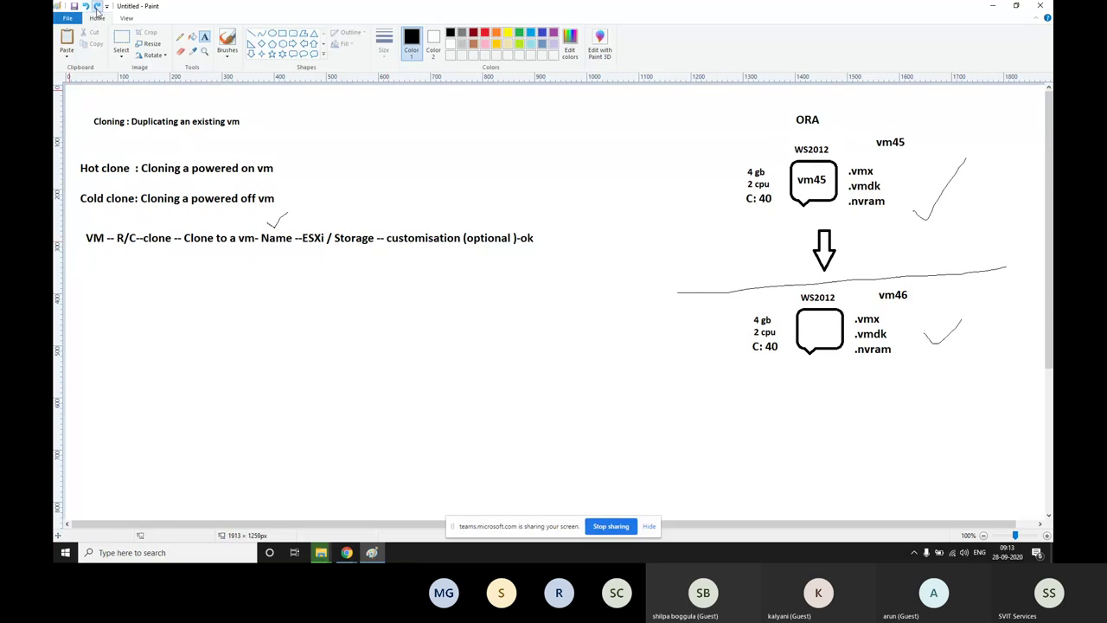
{"action": "left_click", "coordinate": [97, 7]}
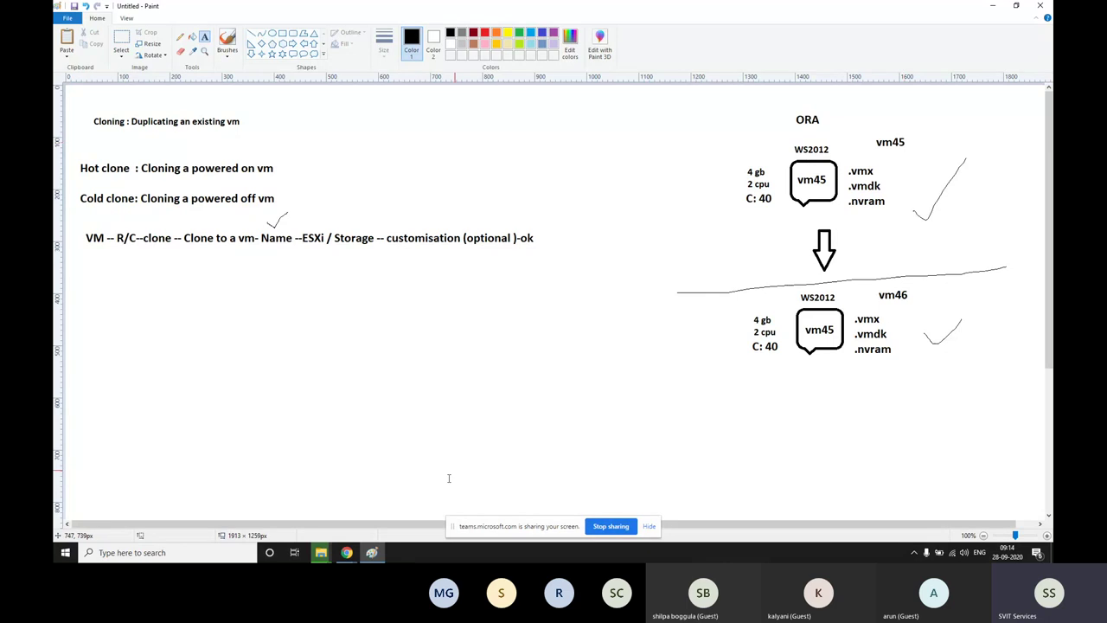
In the vSphere Web Client, select host 192.168.1.150 in the inventory
{"action": "left_click", "coordinate": [346, 552]}
{"action": "left_click", "coordinate": [474, 11]}
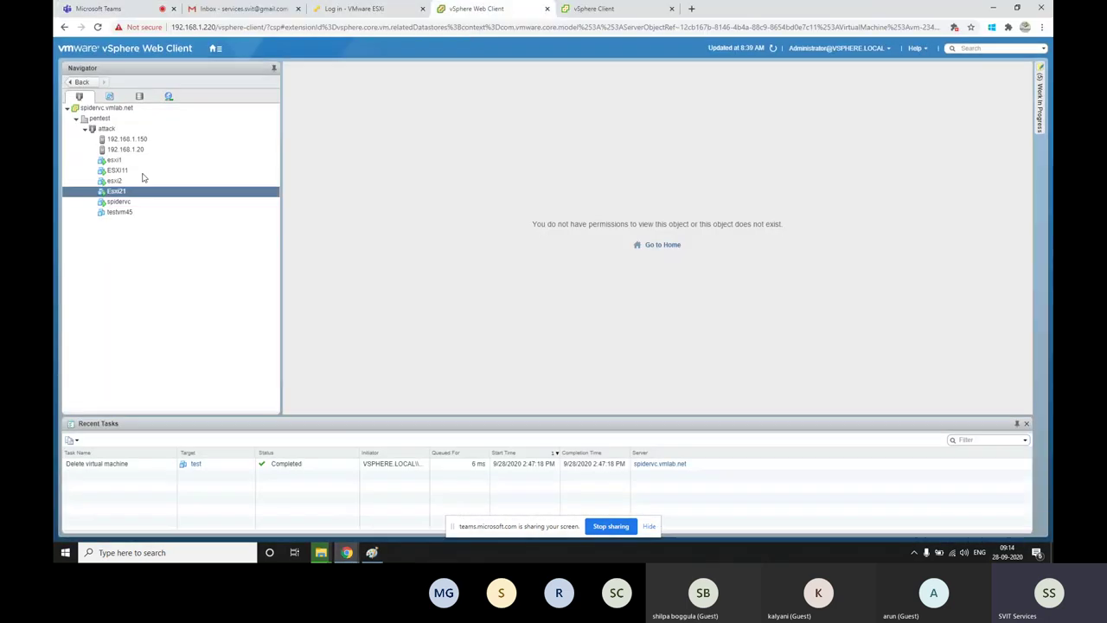
{"action": "left_click", "coordinate": [128, 214]}
{"action": "left_click", "coordinate": [117, 160]}
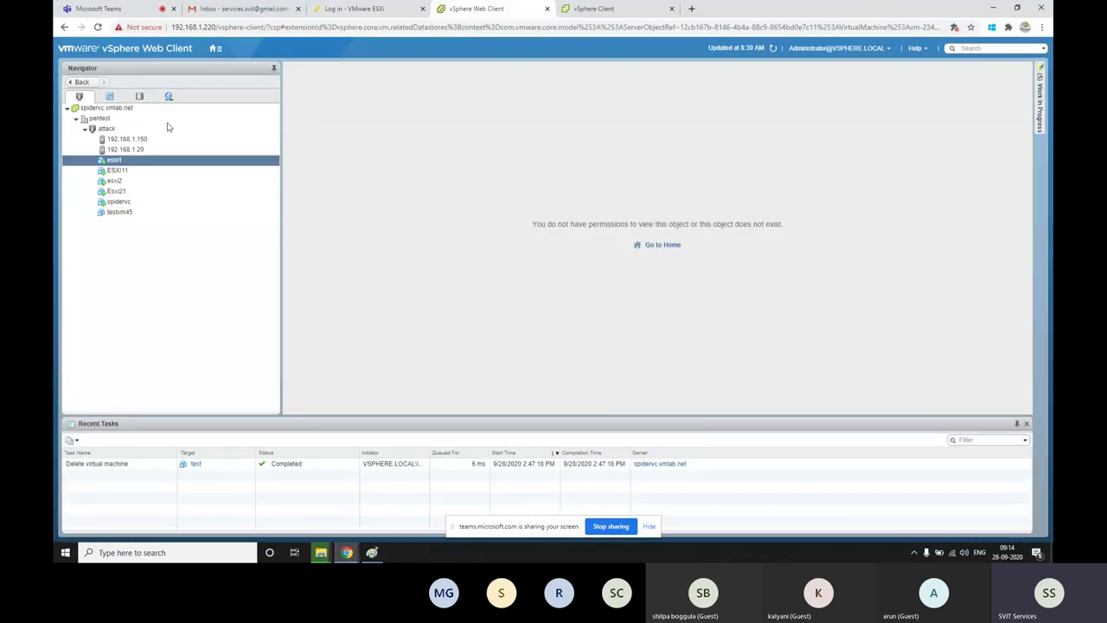
{"action": "left_click", "coordinate": [130, 139]}
Try a new VM named testvm45 on the host, cancel at the duplicate-name error, return to Paint
{"action": "right_click", "coordinate": [147, 141]}
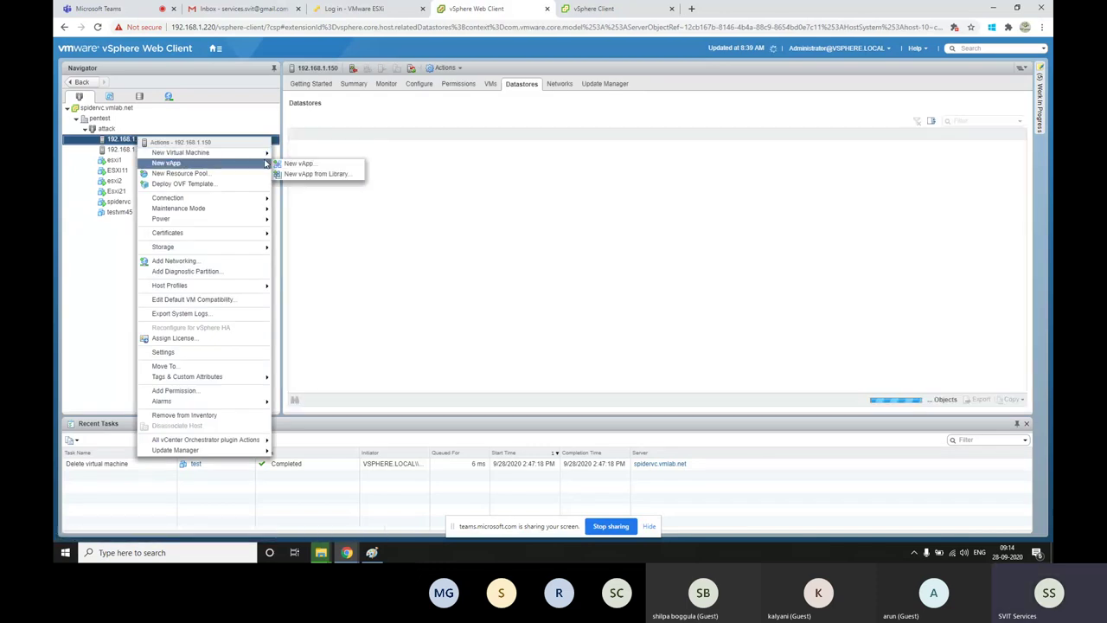
{"action": "mouse_move", "coordinate": [259, 152]}
{"action": "left_click", "coordinate": [296, 155]}
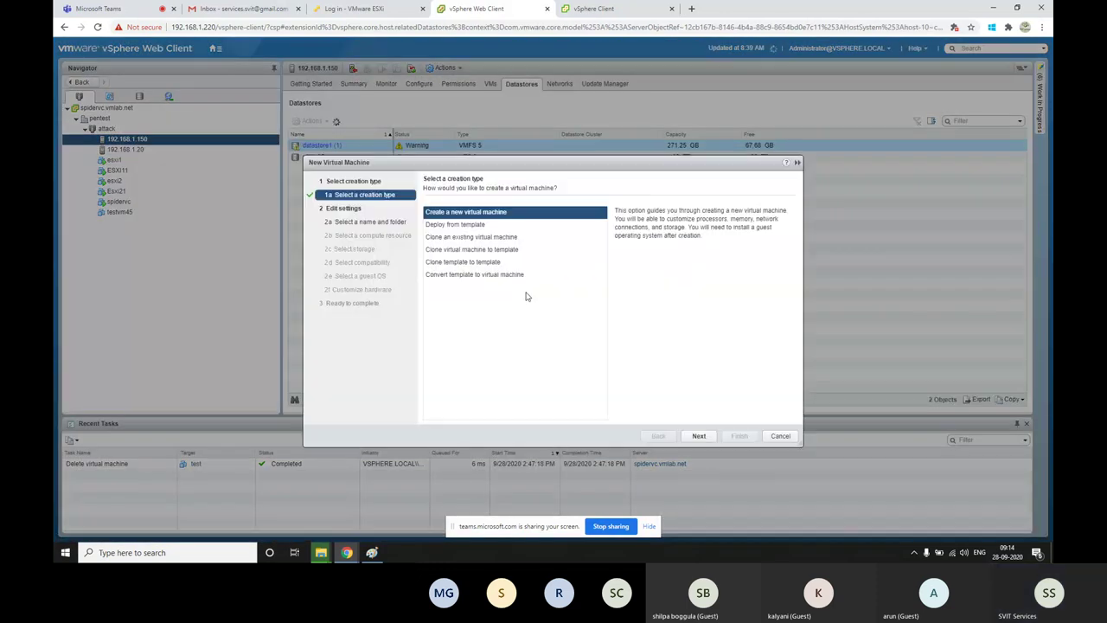
{"action": "left_click", "coordinate": [698, 436]}
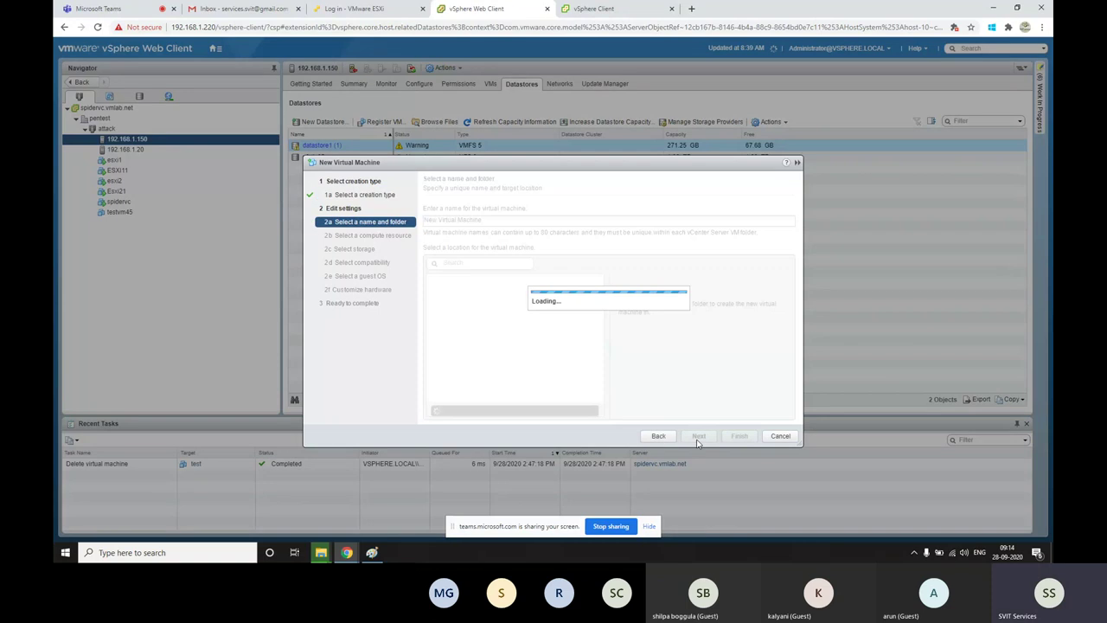
{"action": "type", "text": "test"}
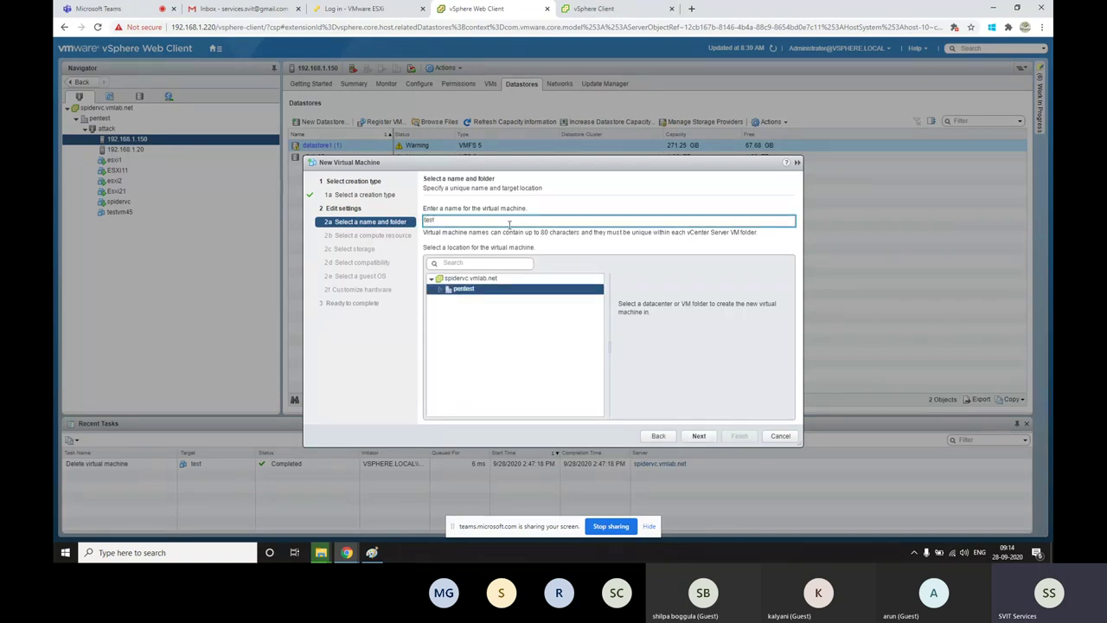
{"action": "type", "text": "vm45"}
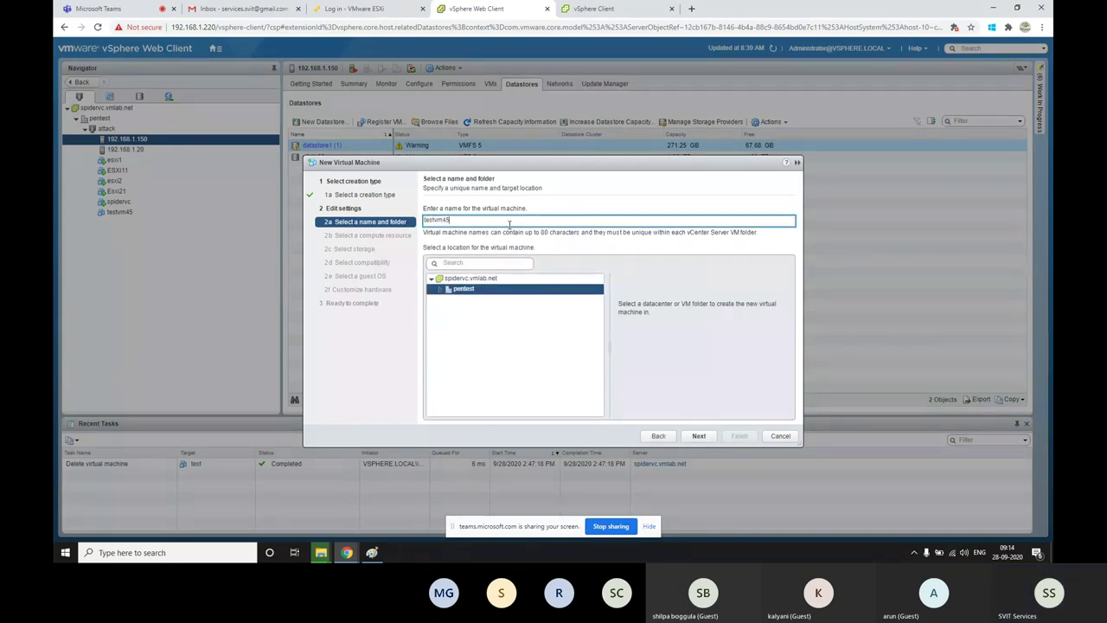
{"action": "left_click", "coordinate": [705, 437]}
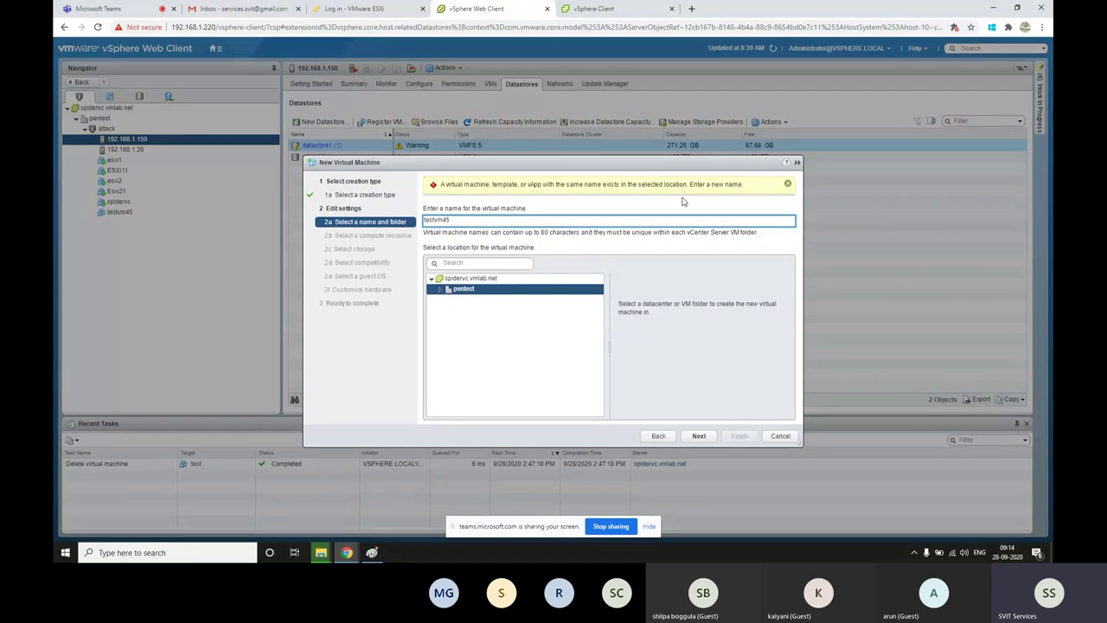
{"action": "left_click", "coordinate": [780, 436]}
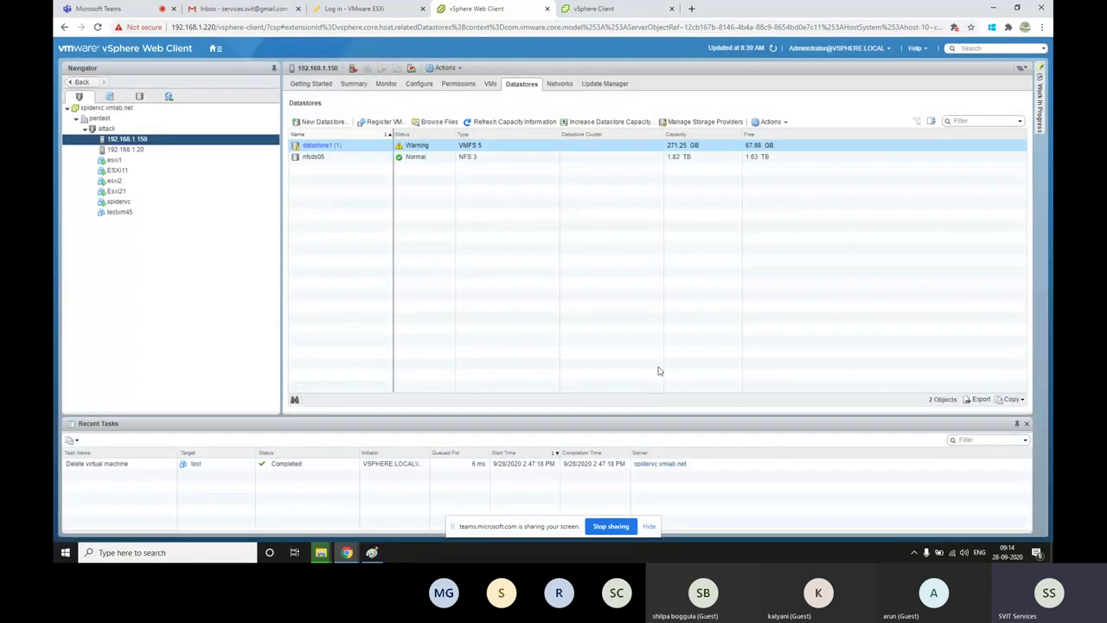
{"action": "left_click", "coordinate": [372, 552]}
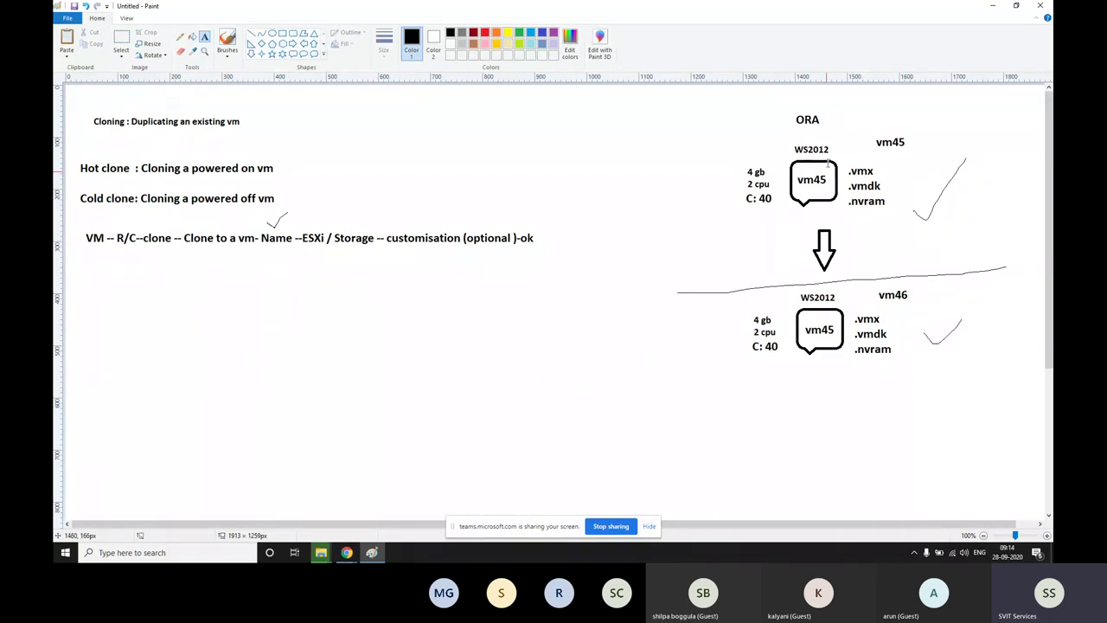
Add the text label SQL to the right of vm46
{"action": "left_click", "coordinate": [944, 293]}
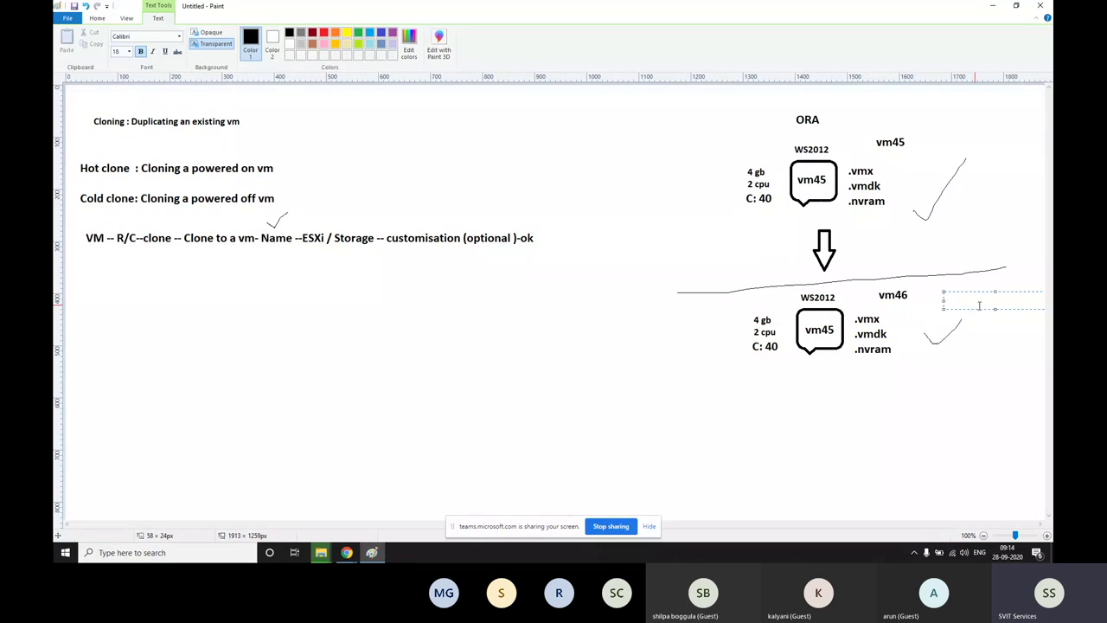
{"action": "type", "text": "SQL"}
{"action": "left_click", "coordinate": [973, 345]}
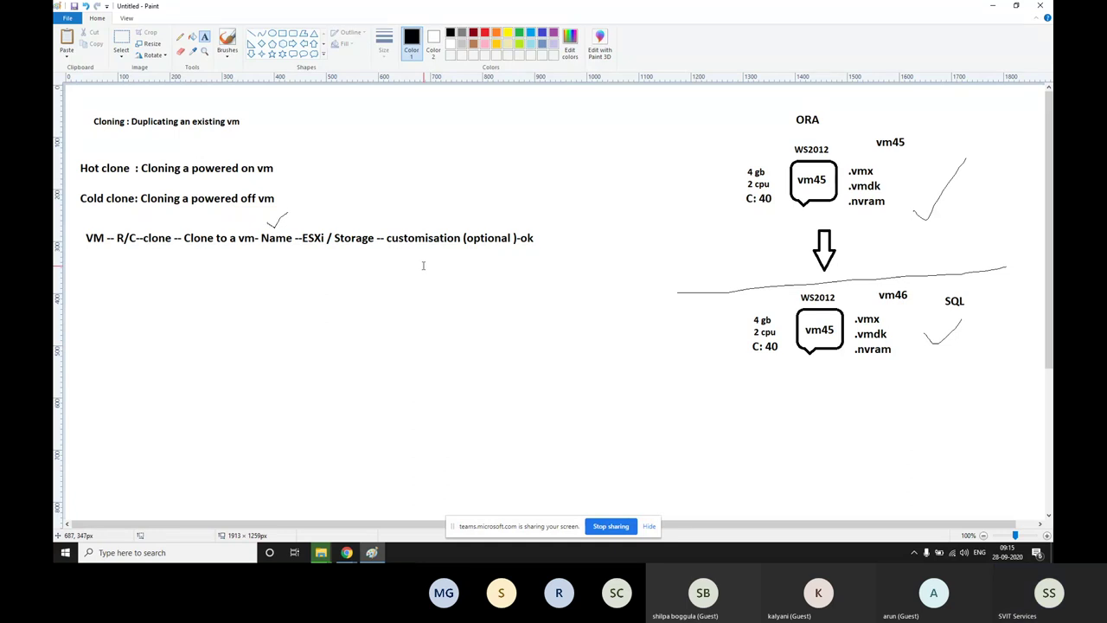
Admit the guest waiting in the Teams meeting lobby, then return to Paint
{"action": "mouse_move", "coordinate": [346, 552]}
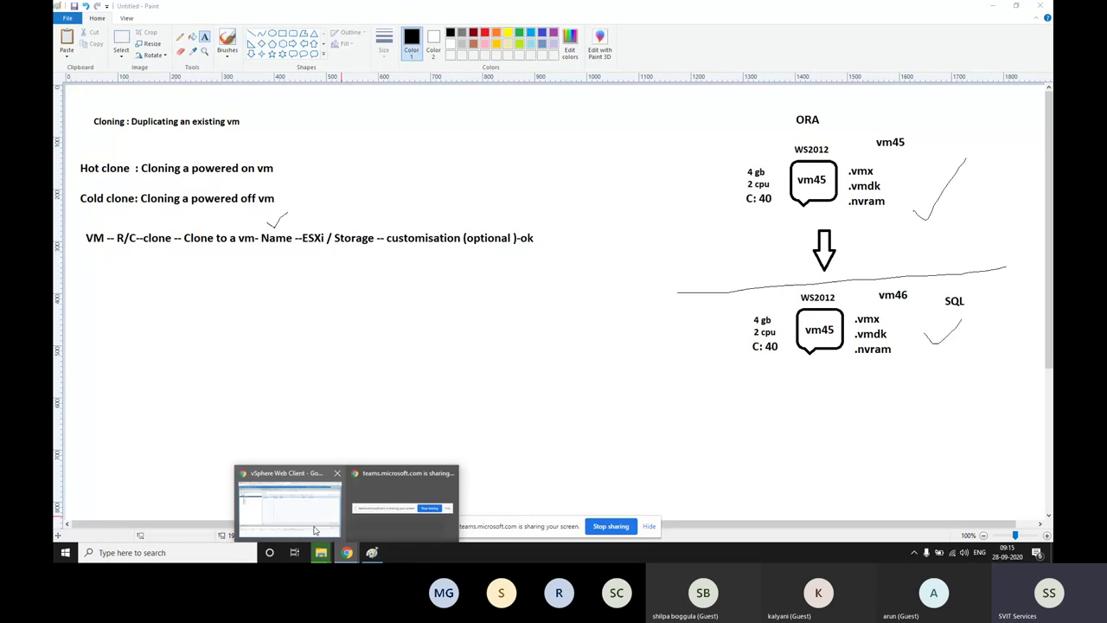
{"action": "left_click", "coordinate": [311, 519]}
{"action": "left_click", "coordinate": [98, 8]}
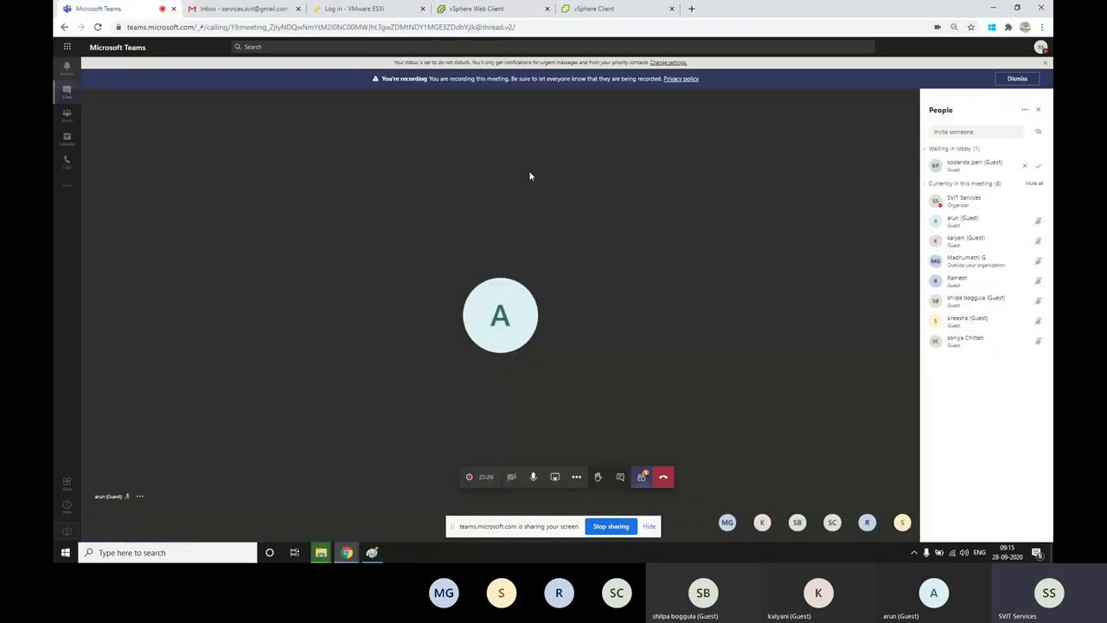
{"action": "left_click", "coordinate": [1036, 166]}
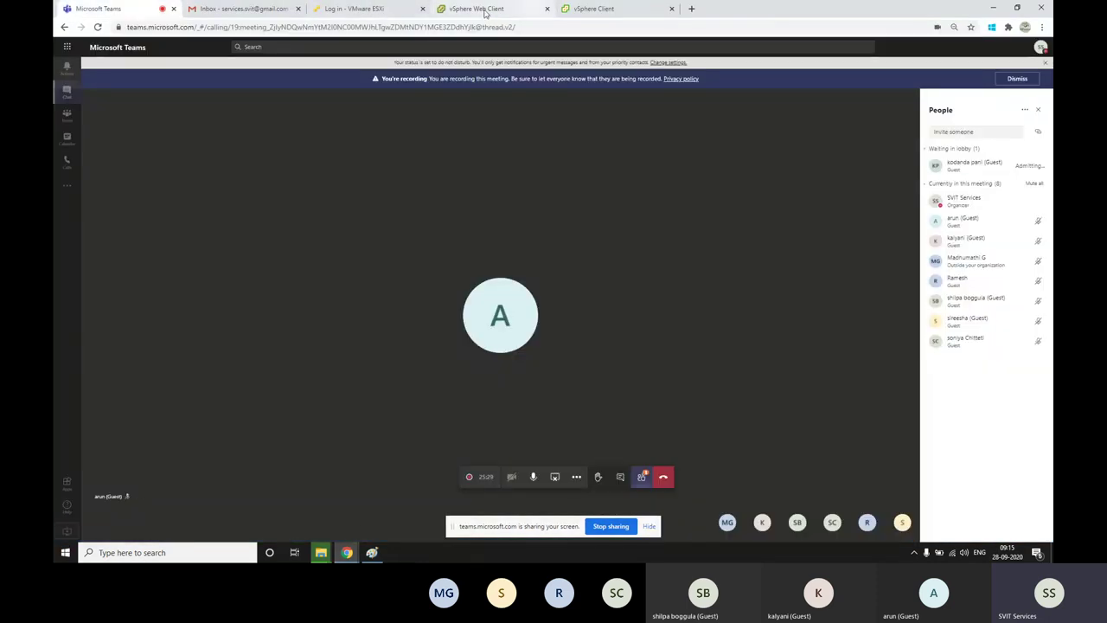
{"action": "left_click", "coordinate": [372, 552]}
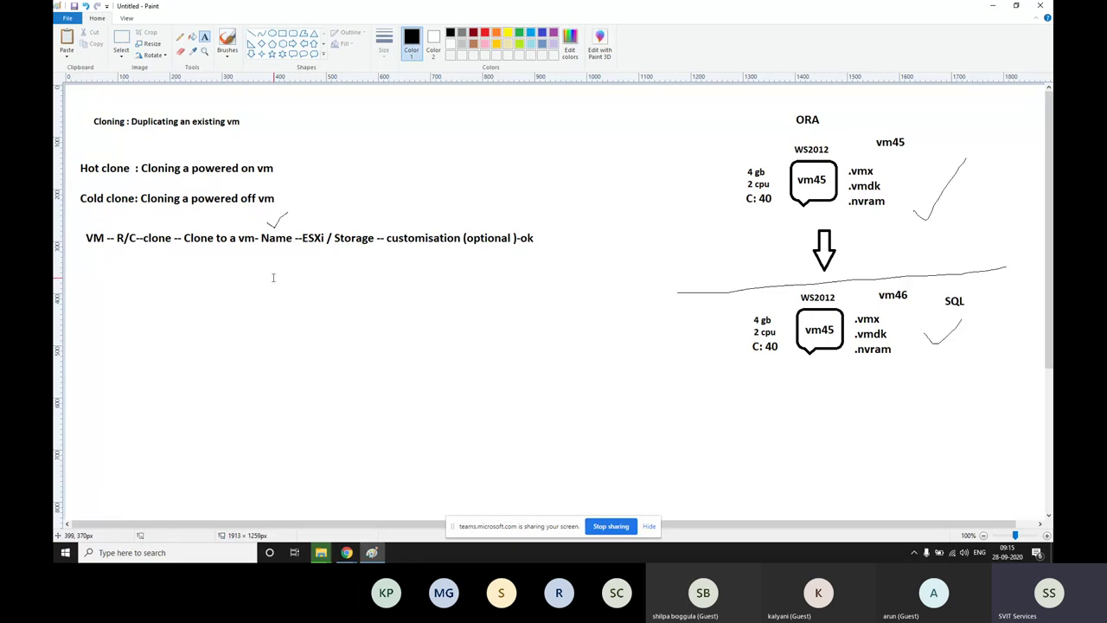
Add a text list of Name, IP address and SID on separate lines below the clone steps
{"action": "left_click_drag", "start_coordinate": [272, 277], "coordinate": [497, 437]}
{"action": "type", "text": "Name"}
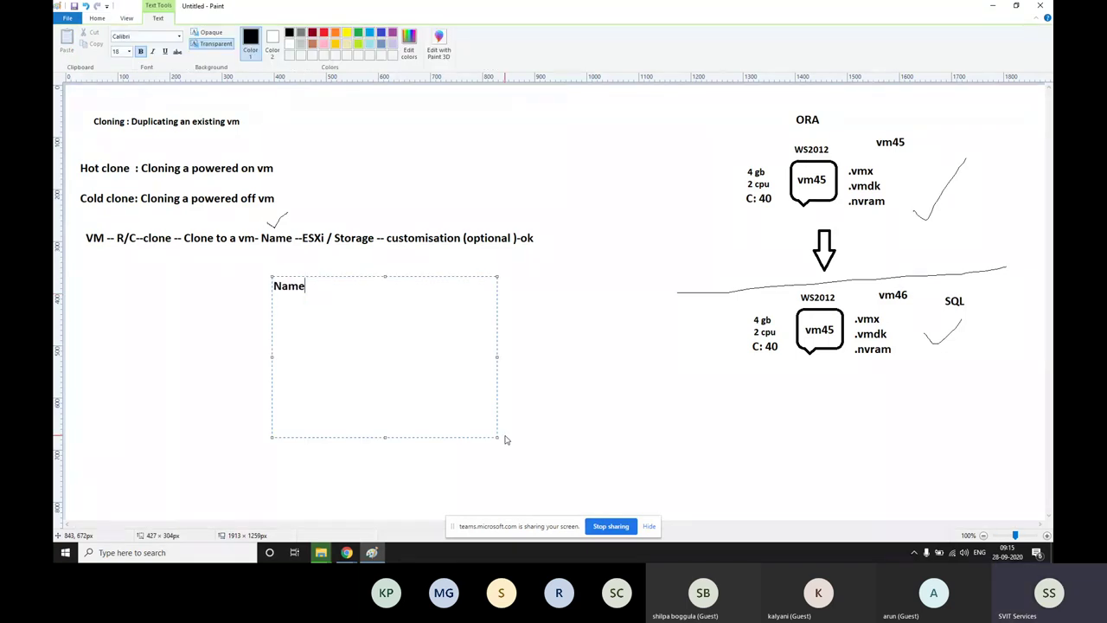
{"action": "key", "text": "Return"}
{"action": "type", "text": "IP a"}
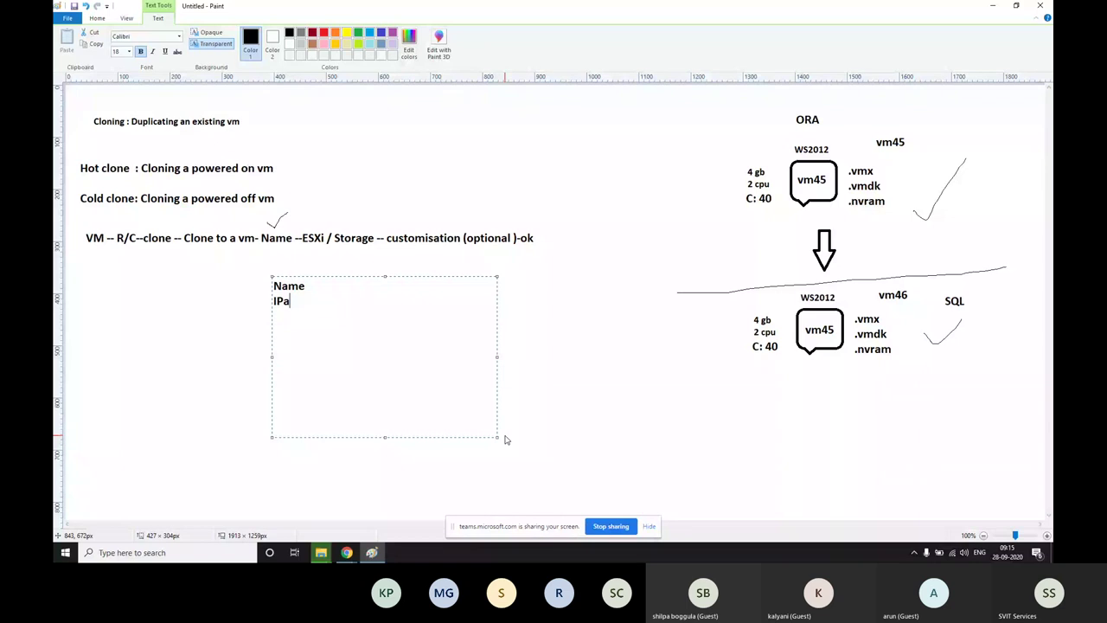
{"action": "type", "text": "ddress"}
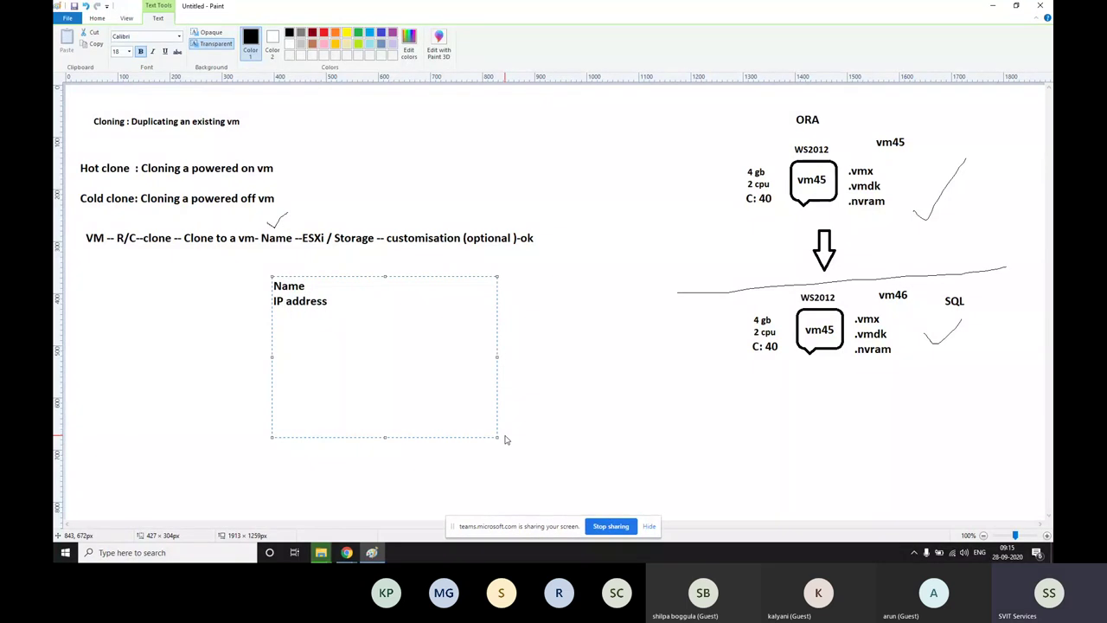
{"action": "key", "text": "Return"}
{"action": "type", "text": "SID"}
{"action": "left_click", "coordinate": [564, 337]}
With the Pencil, draw braces on both sides of the list and tick each entry
{"action": "left_click", "coordinate": [180, 36]}
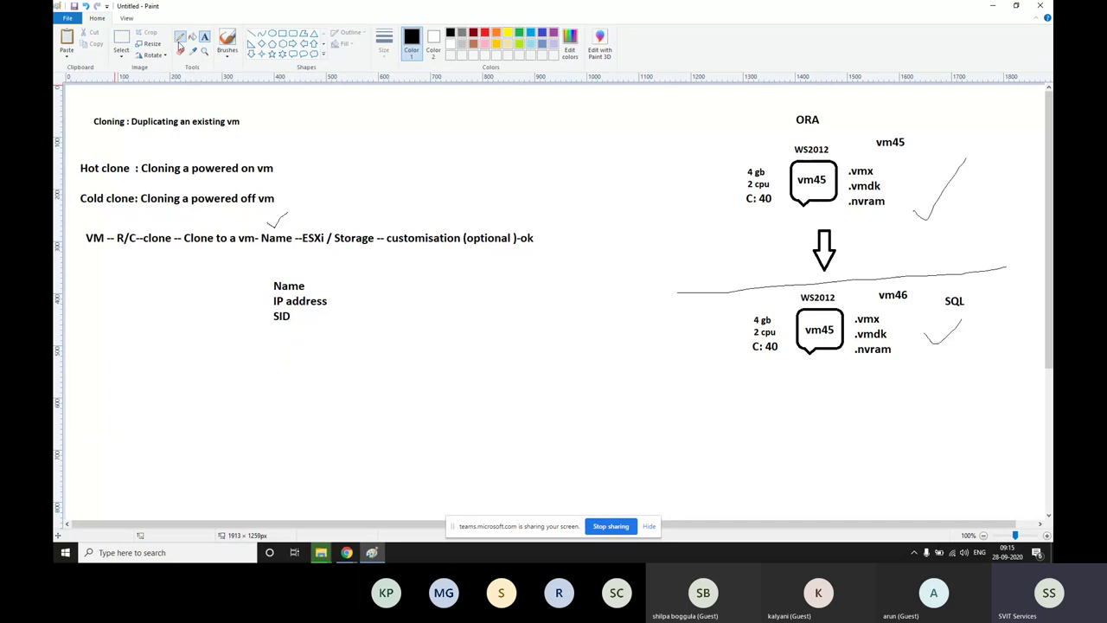
{"action": "mouse_move", "coordinate": [339, 273]}
{"action": "left_mouse_down"}
{"action": "mouse_move", "coordinate": [350, 323]}
{"action": "mouse_move", "coordinate": [326, 337]}
{"action": "left_mouse_up"}
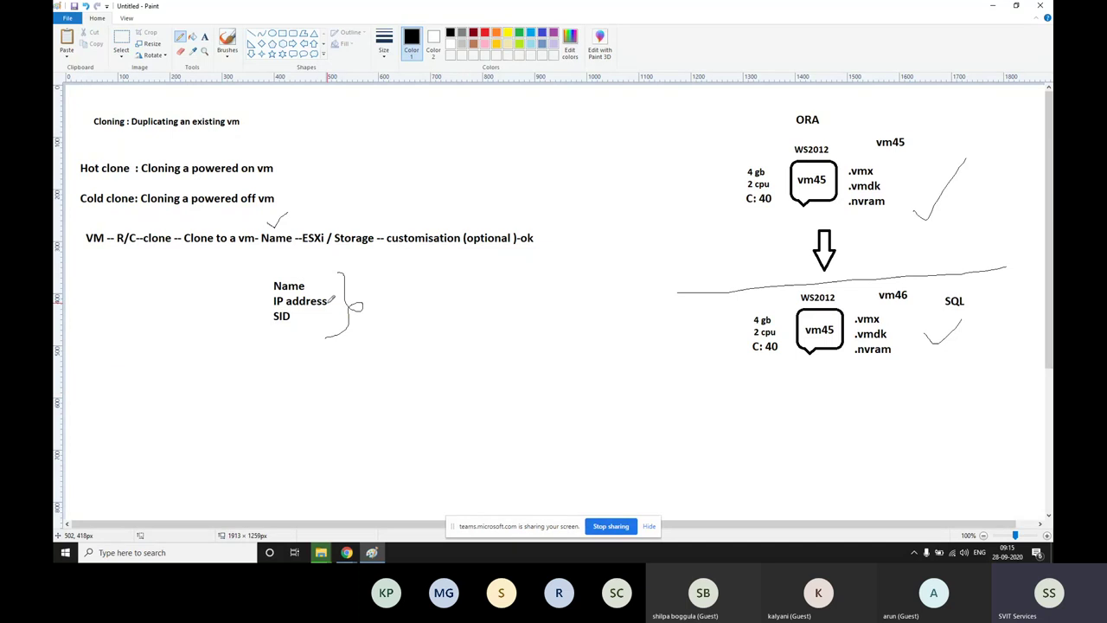
{"action": "left_click_drag", "start_coordinate": [259, 267], "coordinate": [257, 350]}
{"action": "mouse_move", "coordinate": [313, 280]}
{"action": "left_mouse_down"}
{"action": "mouse_move", "coordinate": [330, 276]}
{"action": "mouse_move", "coordinate": [341, 290]}
{"action": "mouse_move", "coordinate": [316, 310]}
{"action": "left_mouse_up"}
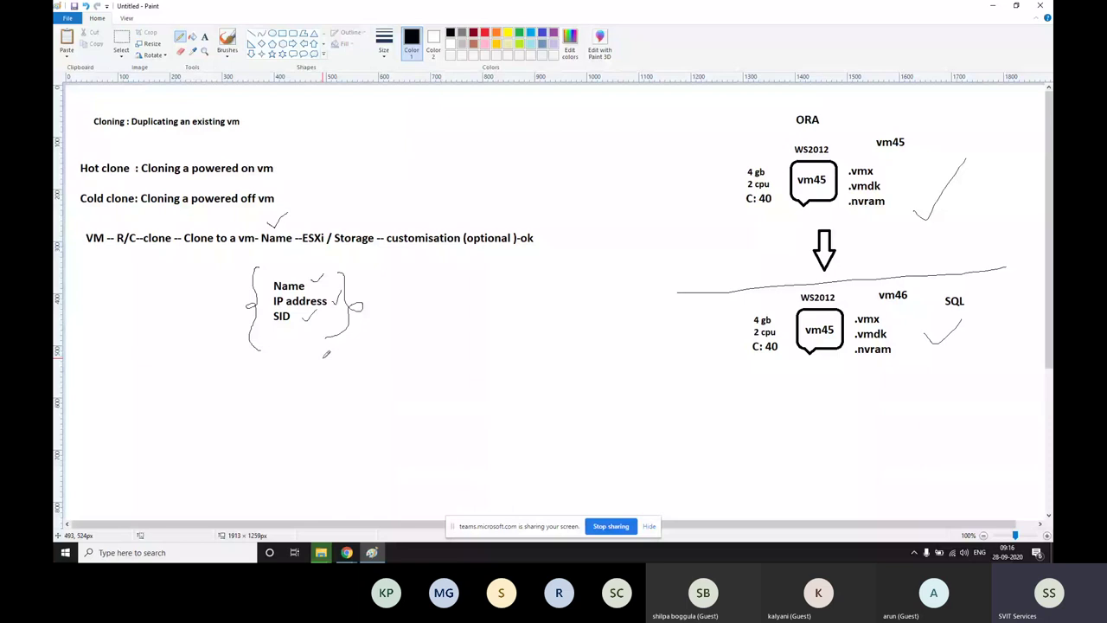
{"action": "left_click_drag", "start_coordinate": [329, 302], "coordinate": [334, 302]}
{"action": "left_click_drag", "start_coordinate": [299, 313], "coordinate": [313, 310]}
Alt+Tab away from File Explorer back to the Paint cloning notes
{"action": "key", "text": "alt+Tab"}
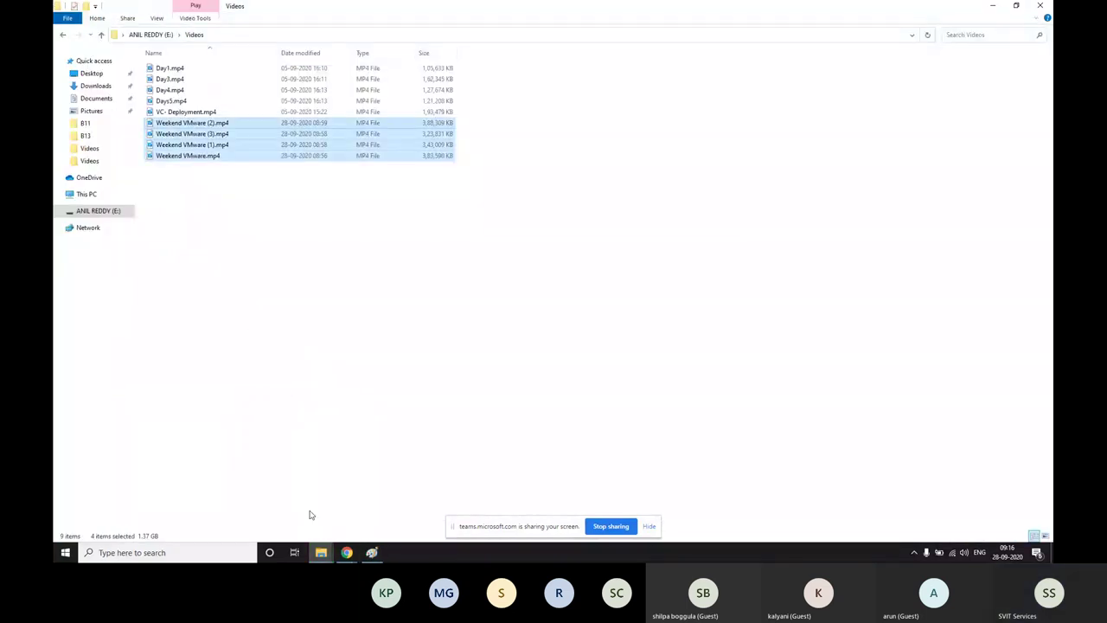
{"action": "key", "text": "alt+Tab"}
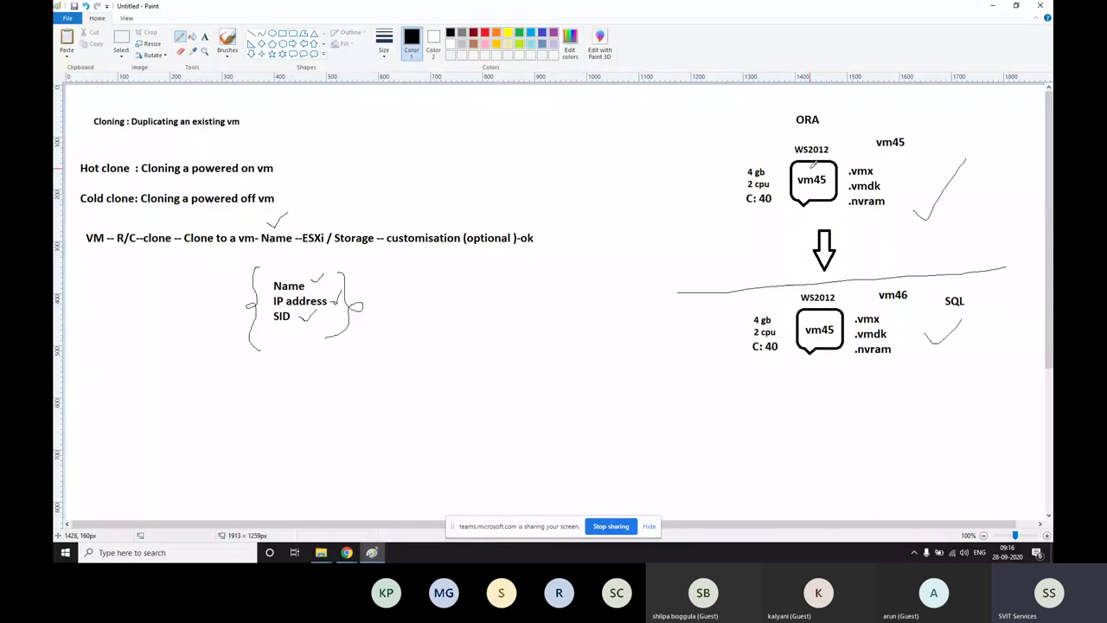
Pencil a line from vm45 to vm46, checks beside the brace, and ticks on the clone steps
{"action": "left_click_drag", "start_coordinate": [811, 166], "coordinate": [807, 173]}
{"action": "mouse_move", "coordinate": [905, 179]}
{"action": "left_mouse_down"}
{"action": "mouse_move", "coordinate": [922, 307]}
{"action": "mouse_move", "coordinate": [932, 300]}
{"action": "left_mouse_up"}
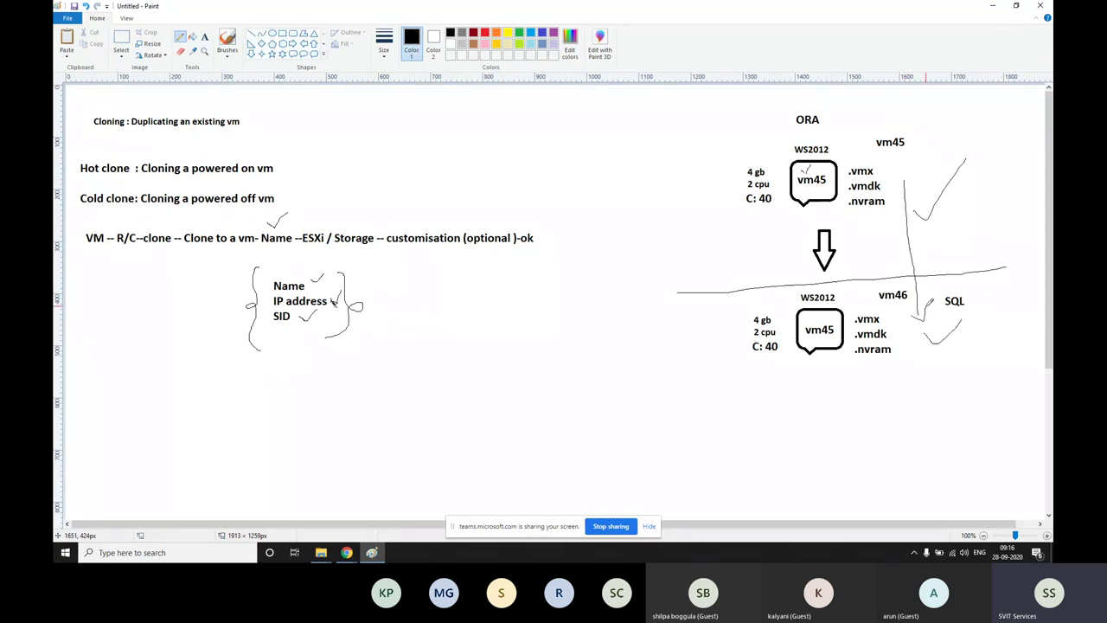
{"action": "left_click_drag", "start_coordinate": [359, 275], "coordinate": [387, 266]}
{"action": "mouse_move", "coordinate": [374, 306]}
{"action": "left_mouse_down"}
{"action": "mouse_move", "coordinate": [396, 315]}
{"action": "mouse_move", "coordinate": [404, 297]}
{"action": "left_mouse_up"}
{"action": "left_click_drag", "start_coordinate": [369, 338], "coordinate": [405, 333]}
{"action": "left_click_drag", "start_coordinate": [513, 222], "coordinate": [534, 204]}
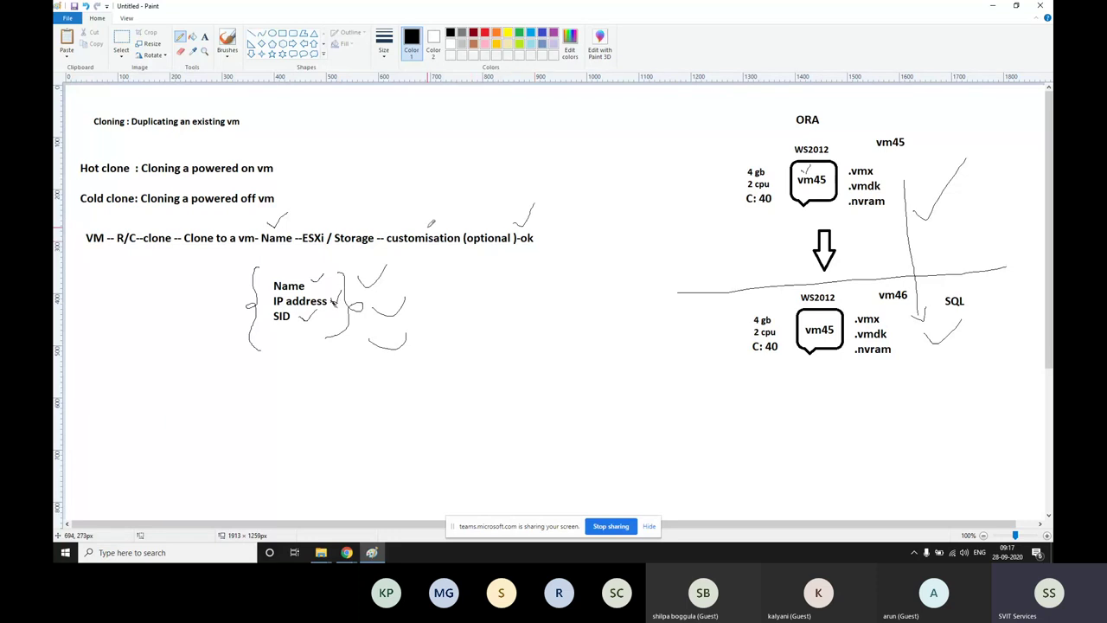
{"action": "mouse_move", "coordinate": [429, 225]}
{"action": "left_mouse_down"}
{"action": "mouse_move", "coordinate": [438, 234]}
{"action": "mouse_move", "coordinate": [462, 199]}
{"action": "left_mouse_up"}
Circle the lower vm45 box and scribble small marks and loops around IP address
{"action": "mouse_move", "coordinate": [930, 309]}
{"action": "left_mouse_down"}
{"action": "mouse_move", "coordinate": [865, 288]}
{"action": "mouse_move", "coordinate": [705, 363]}
{"action": "mouse_move", "coordinate": [932, 320]}
{"action": "mouse_move", "coordinate": [921, 301]}
{"action": "left_mouse_up"}
{"action": "left_click_drag", "start_coordinate": [830, 326], "coordinate": [837, 336]}
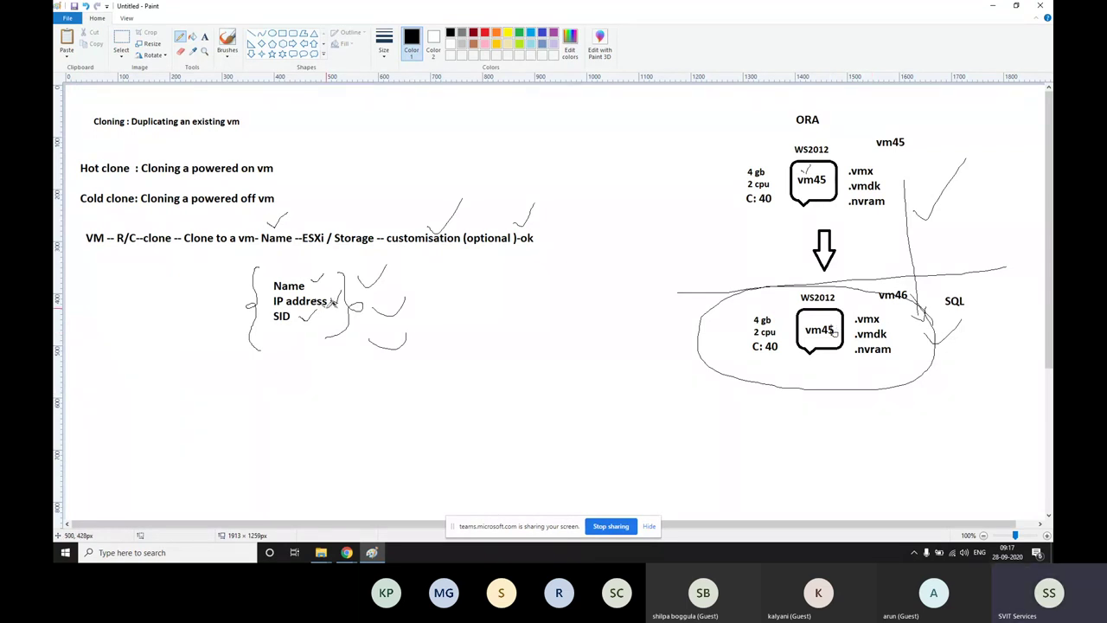
{"action": "left_click_drag", "start_coordinate": [333, 301], "coordinate": [338, 309]}
{"action": "left_click_drag", "start_coordinate": [390, 299], "coordinate": [385, 307]}
{"action": "left_click_drag", "start_coordinate": [852, 330], "coordinate": [846, 338]}
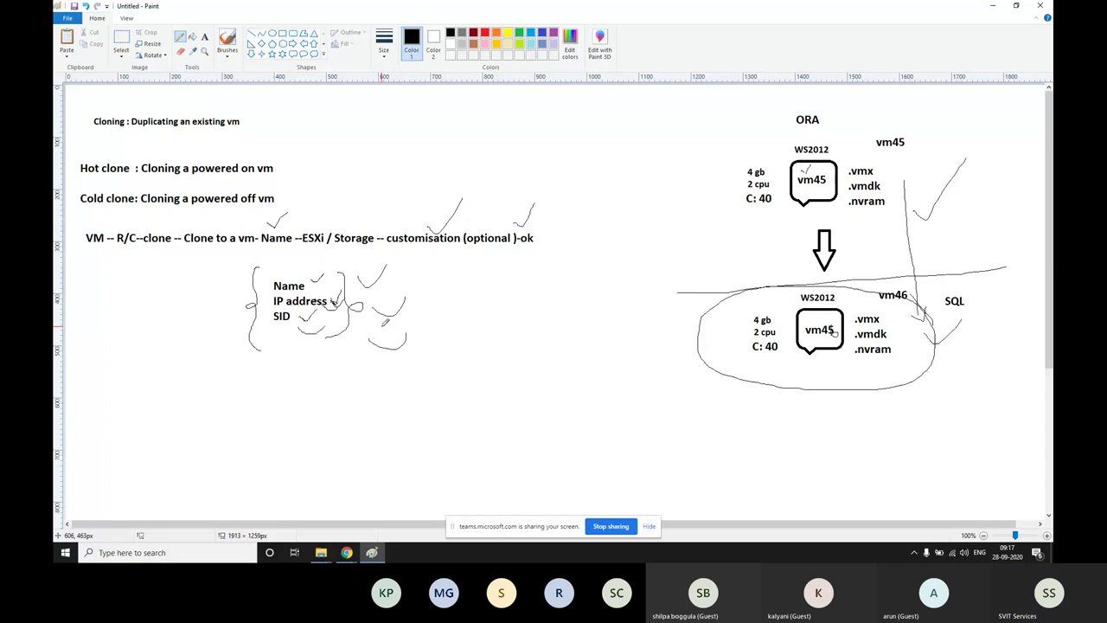
{"action": "mouse_move", "coordinate": [334, 300]}
{"action": "left_mouse_down"}
{"action": "mouse_move", "coordinate": [370, 298]}
{"action": "mouse_move", "coordinate": [383, 244]}
{"action": "left_mouse_up"}
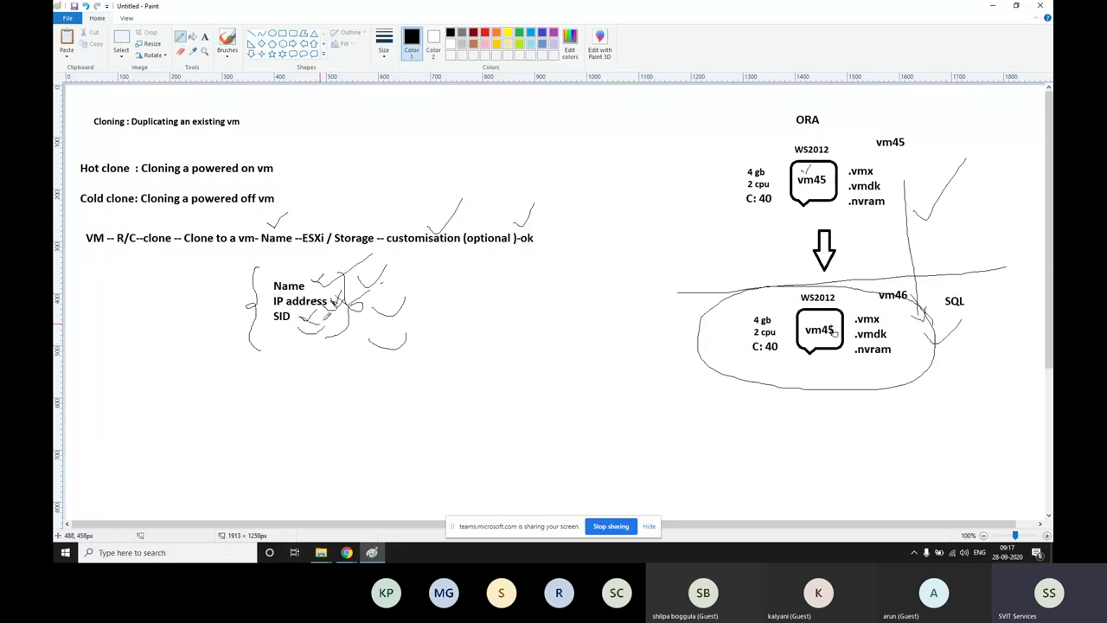
Undo four times to remove the scribbles, ellipse, vertical line and check marks
{"action": "key", "text": "ctrl+z"}
{"action": "key", "text": "ctrl+z"}
{"action": "key", "text": "ctrl+z"}
{"action": "key", "text": "ctrl+z"}
{"action": "key", "text": "ctrl+z"}
{"action": "key", "text": "ctrl+z"}
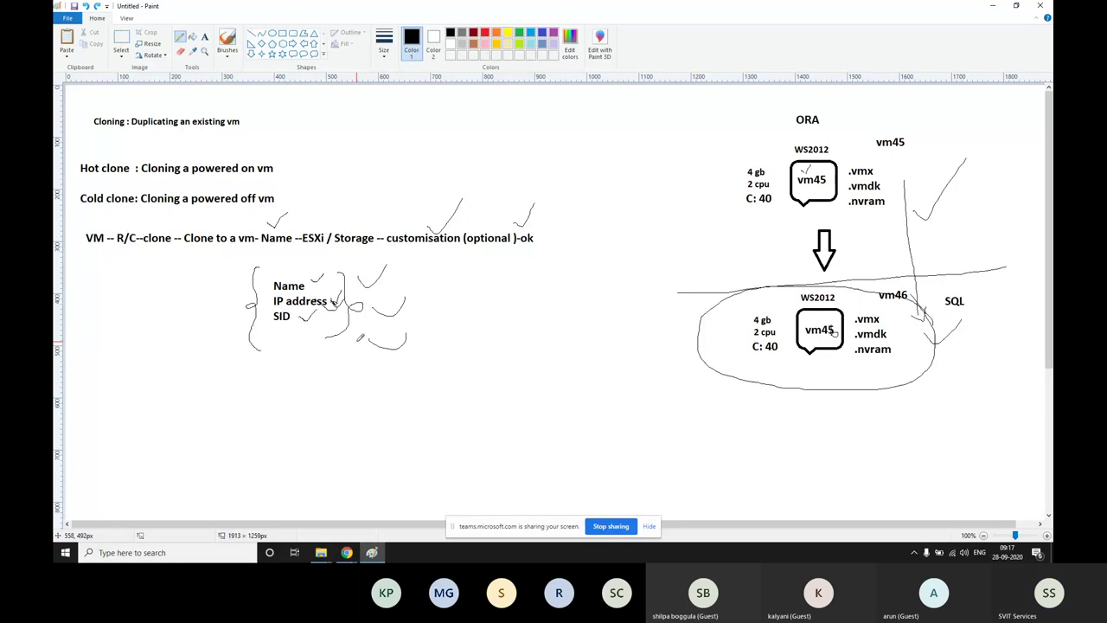
{"action": "key", "text": "ctrl+z"}
{"action": "key", "text": "ctrl+z"}
{"action": "key", "text": "ctrl+z"}
{"action": "key", "text": "ctrl+z"}
{"action": "key", "text": "ctrl+z"}
{"action": "key", "text": "ctrl+z"}
{"action": "key", "text": "ctrl+z"}
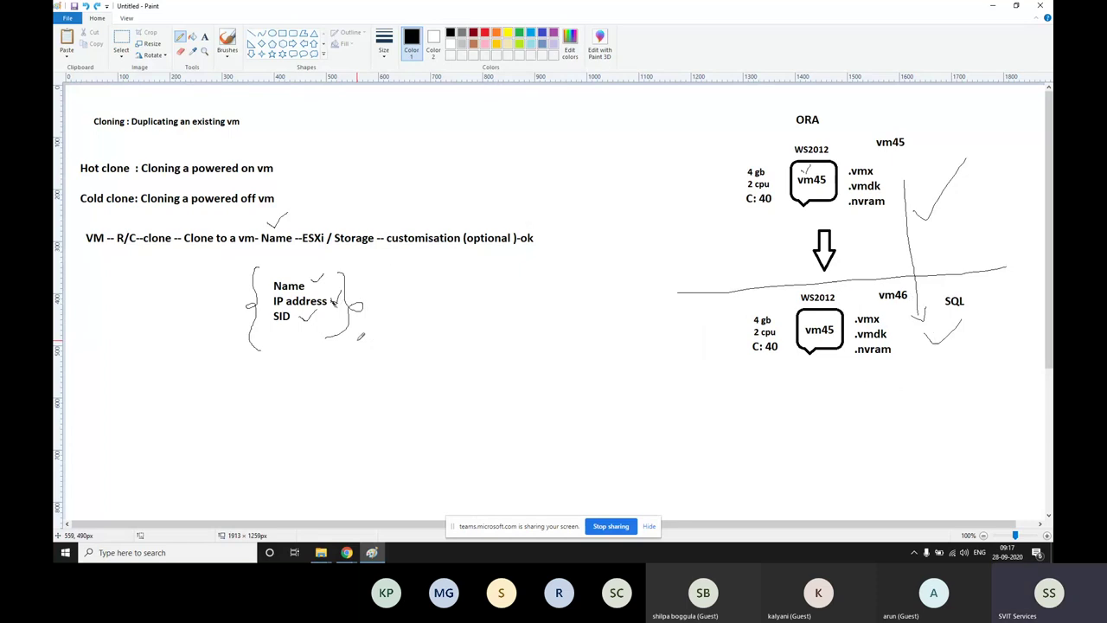
{"action": "key", "text": "ctrl+z"}
{"action": "key", "text": "ctrl+z"}
{"action": "key", "text": "ctrl+z"}
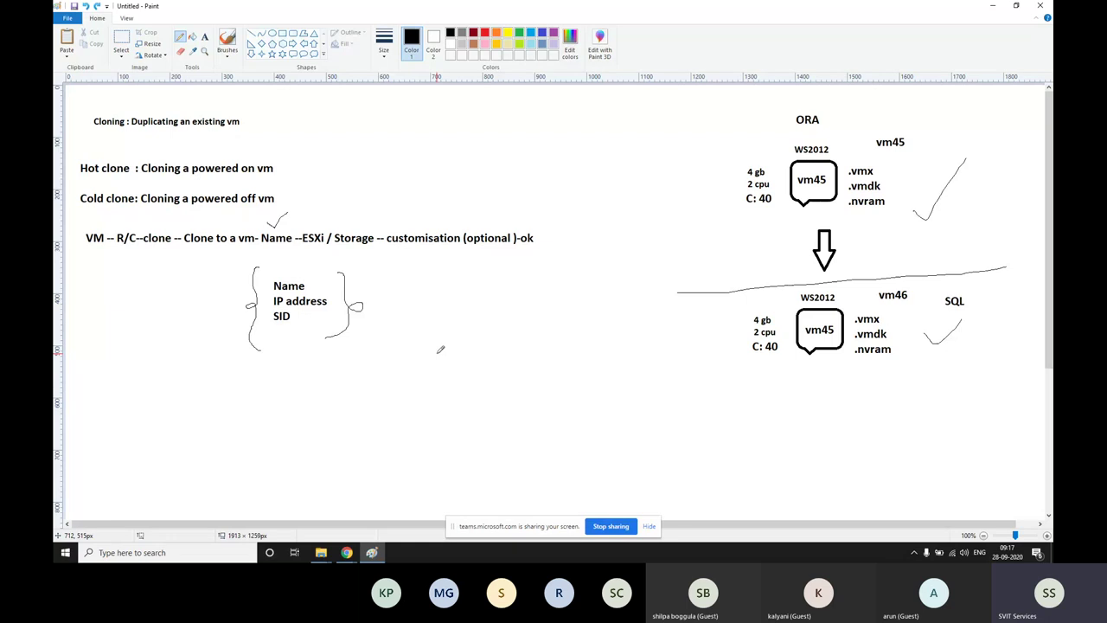
{"action": "key", "text": "ctrl+z"}
{"action": "key", "text": "ctrl+z"}
{"action": "key", "text": "ctrl+z"}
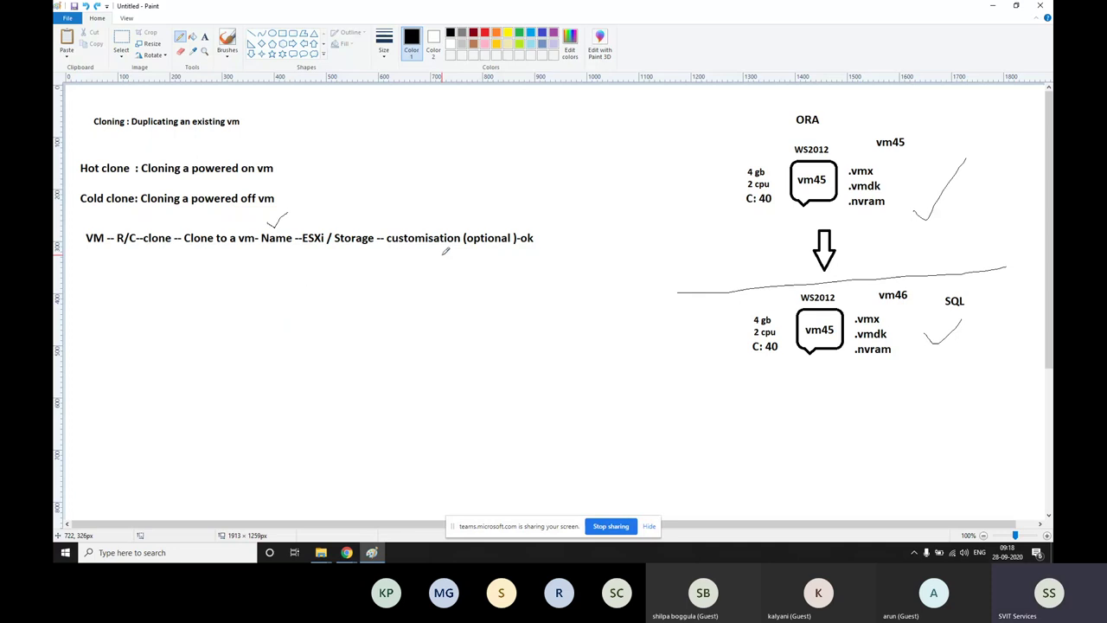
Redo twice to restore the Name/IP address/SID text and the brace beside it
{"action": "left_click", "coordinate": [96, 7]}
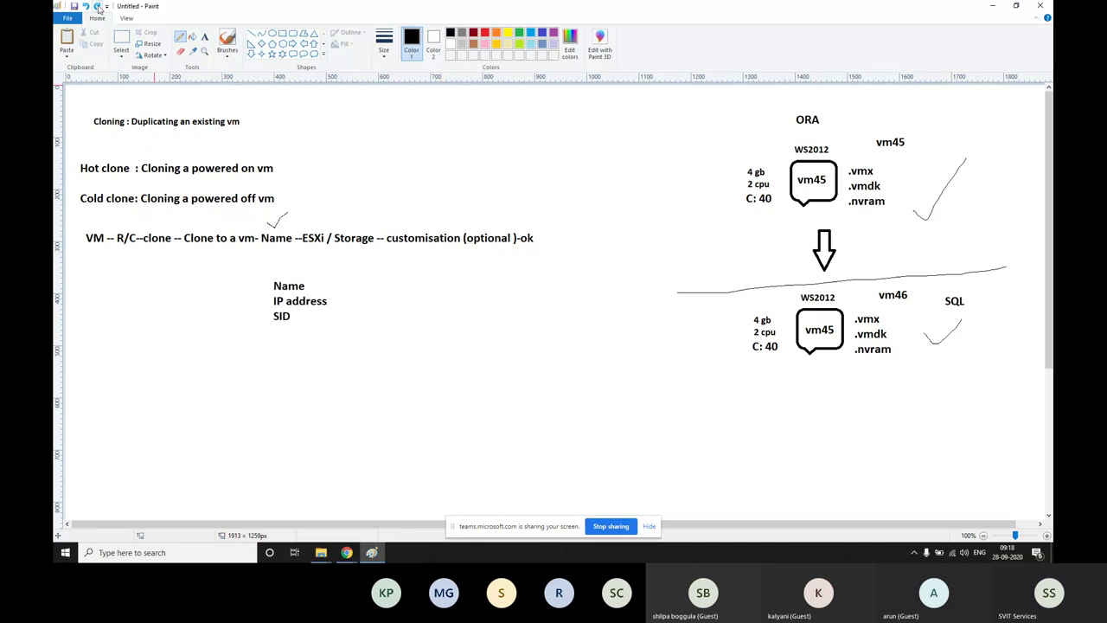
{"action": "left_click", "coordinate": [96, 6]}
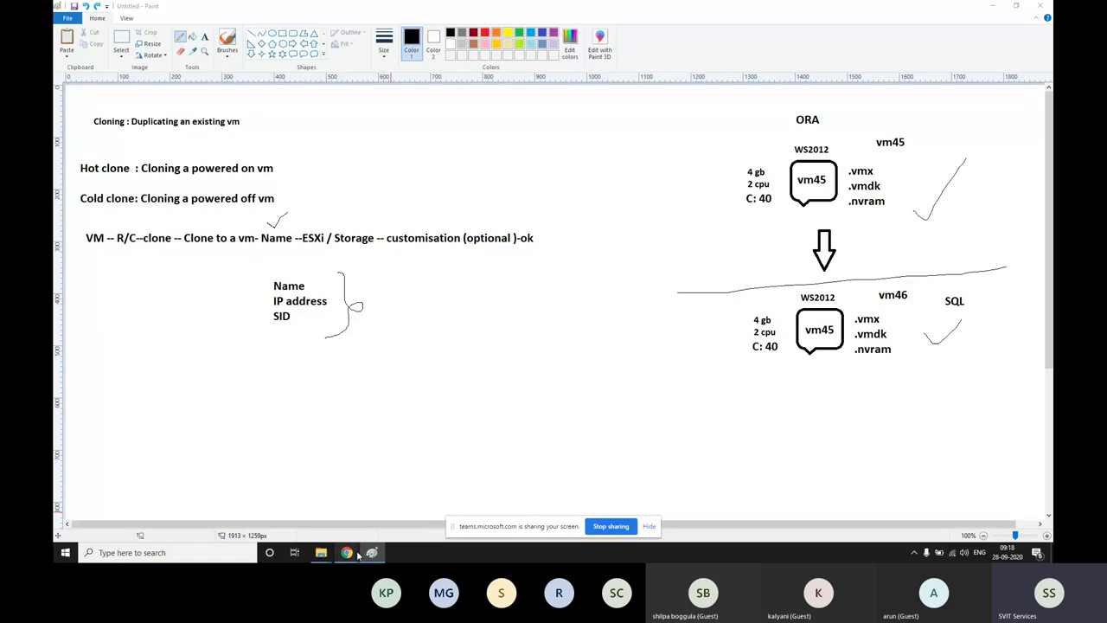
In the vSphere Web Client, select testvm45 and show its Clone actions from the context menu
{"action": "mouse_move", "coordinate": [356, 554]}
{"action": "left_click", "coordinate": [335, 520]}
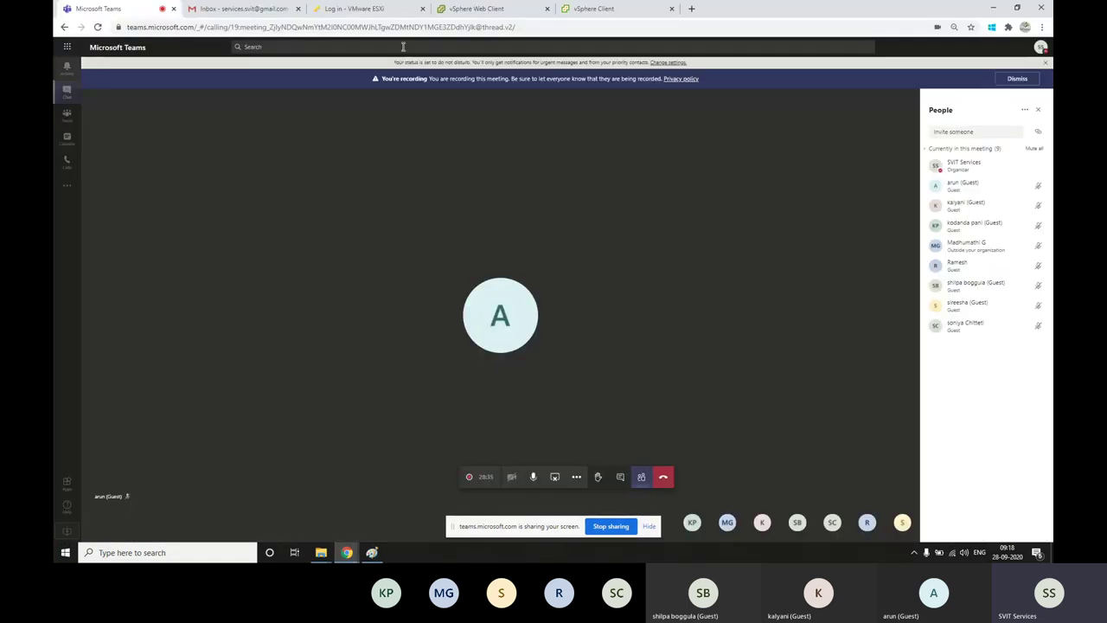
{"action": "left_click", "coordinate": [476, 9]}
{"action": "left_click", "coordinate": [124, 213]}
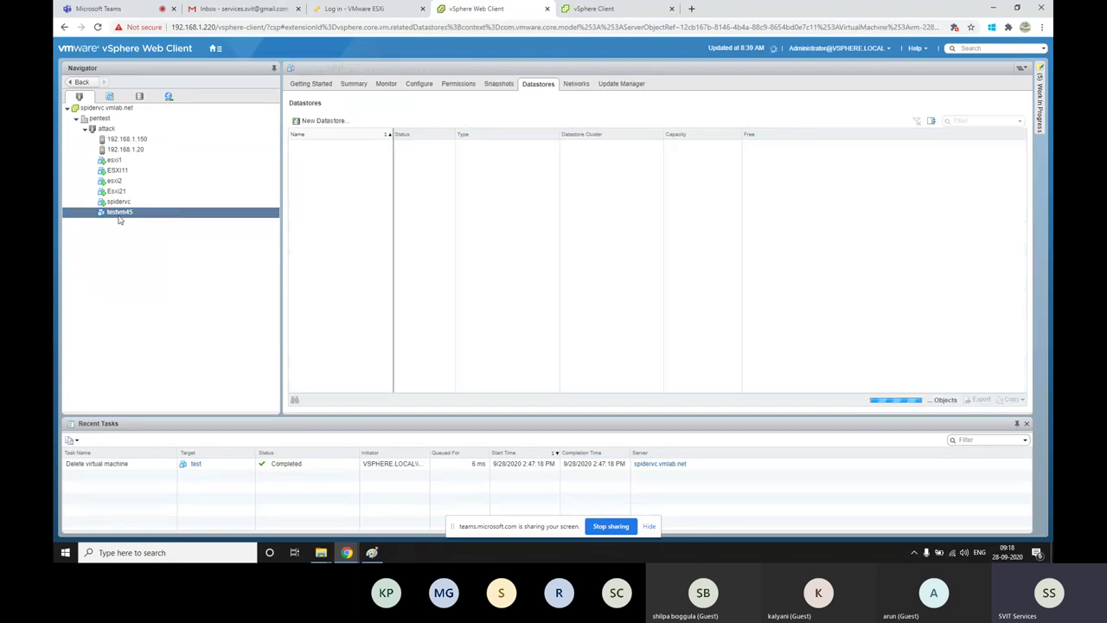
{"action": "right_click", "coordinate": [122, 219]}
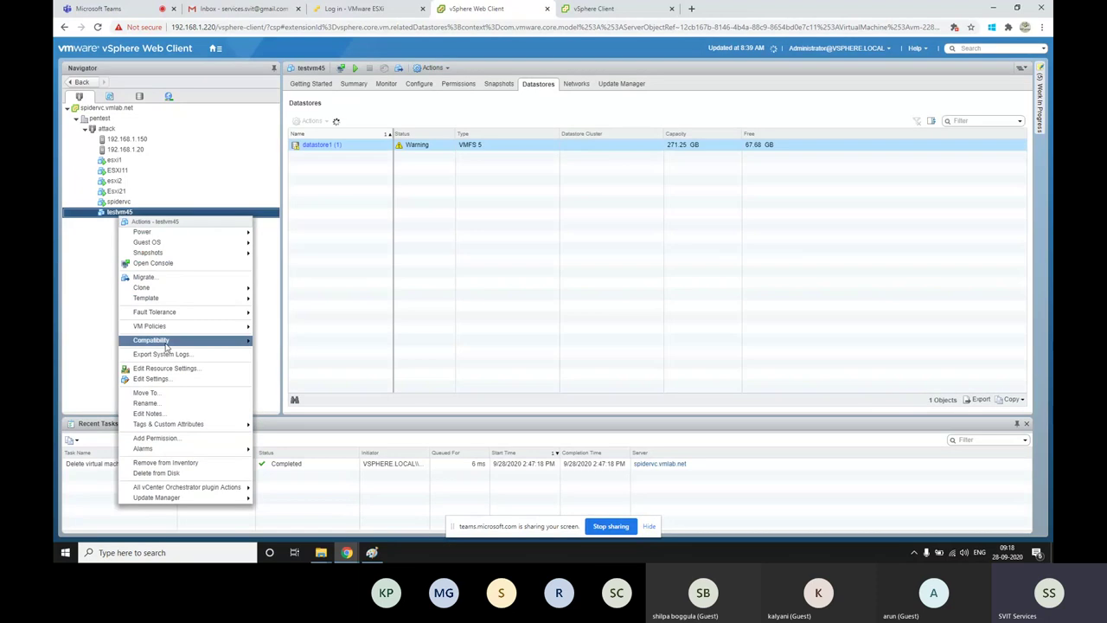
{"action": "mouse_move", "coordinate": [157, 290]}
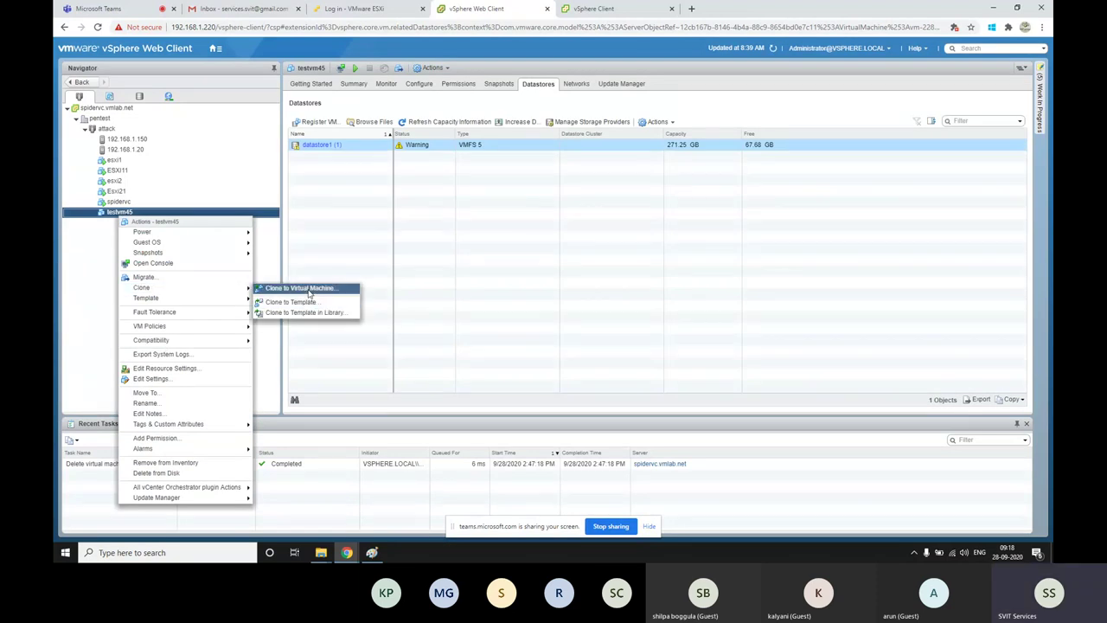
Start cloning testvm45 to a new virtual machine named vm46
{"action": "left_click", "coordinate": [308, 290]}
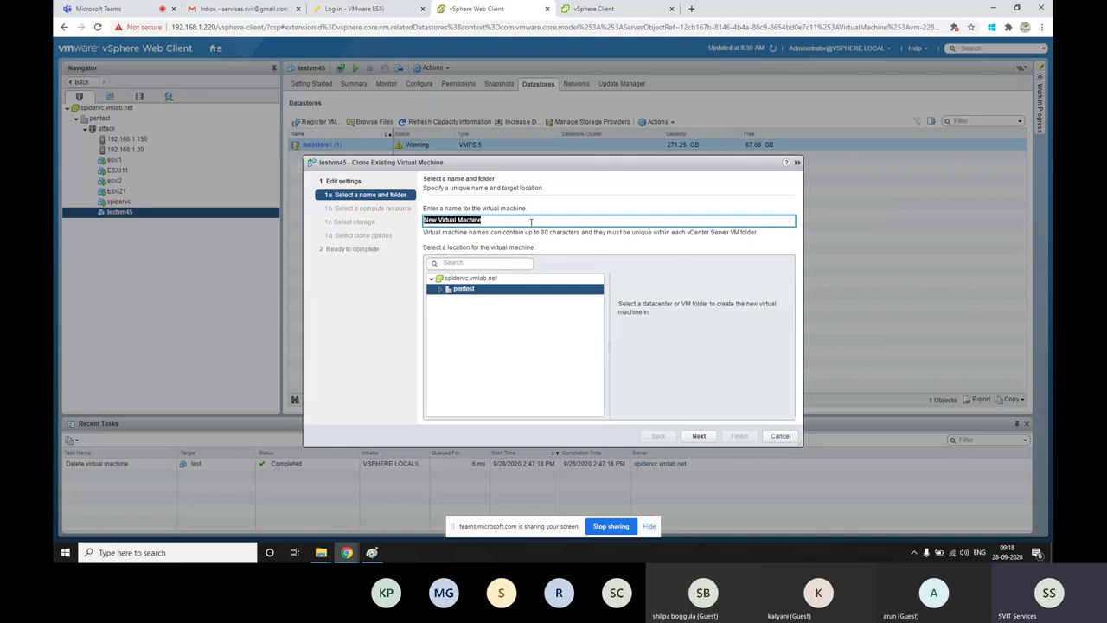
{"action": "type", "text": "Vm"}
{"action": "left_click", "coordinate": [698, 437]}
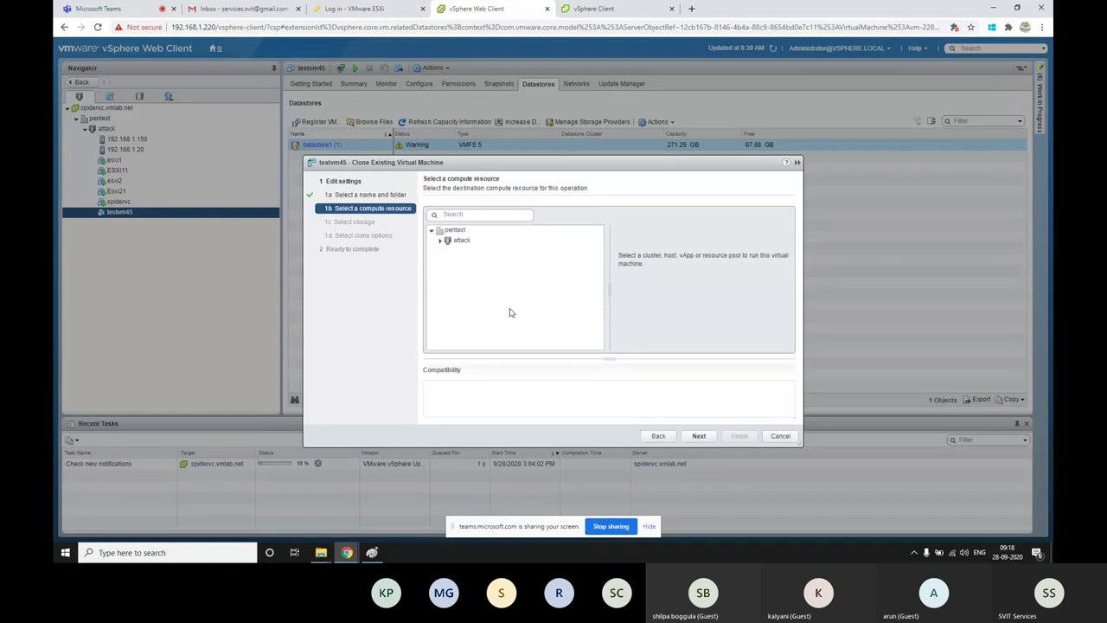
Place the clone on host 192.168.1.150 and keep thin-provisioned storage on nfsds05
{"action": "double_click", "coordinate": [462, 240]}
{"action": "left_click", "coordinate": [481, 250]}
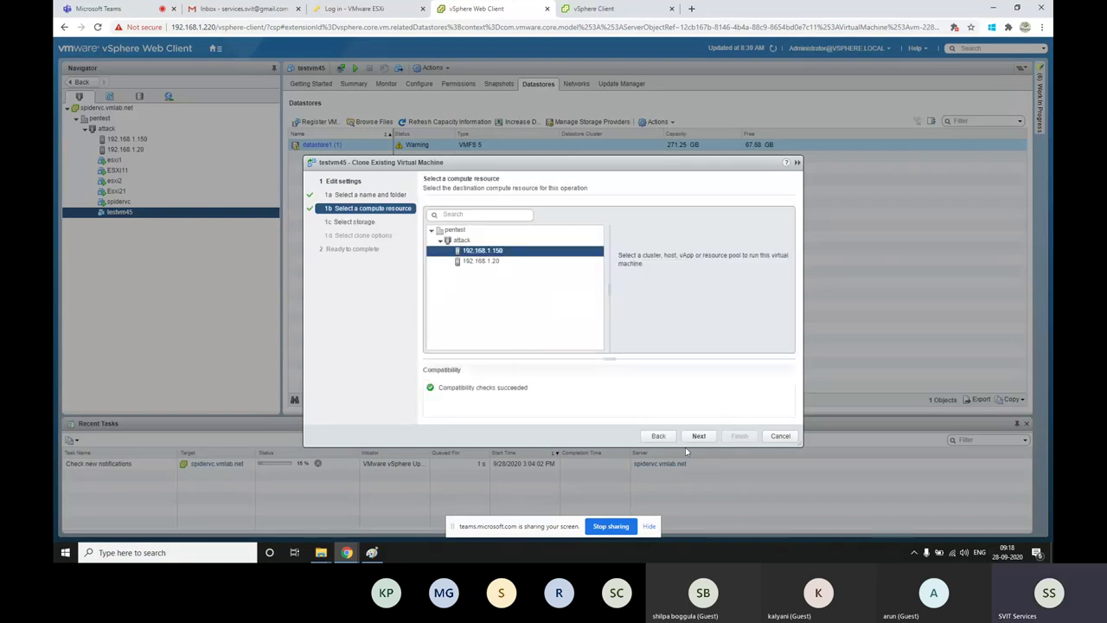
{"action": "left_click", "coordinate": [699, 435]}
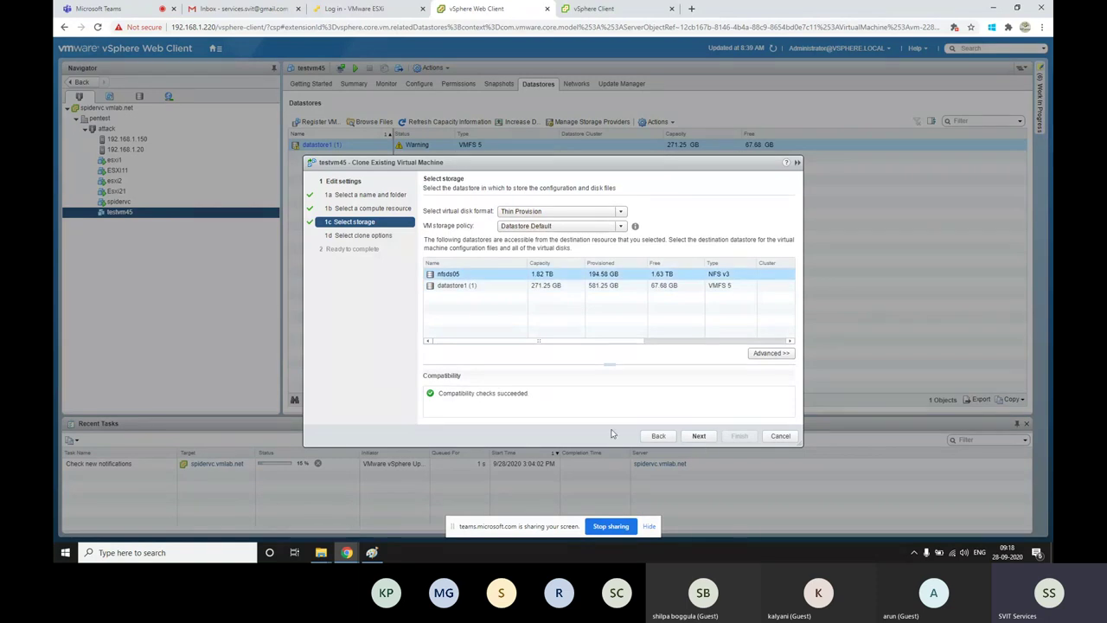
{"action": "left_click", "coordinate": [709, 441]}
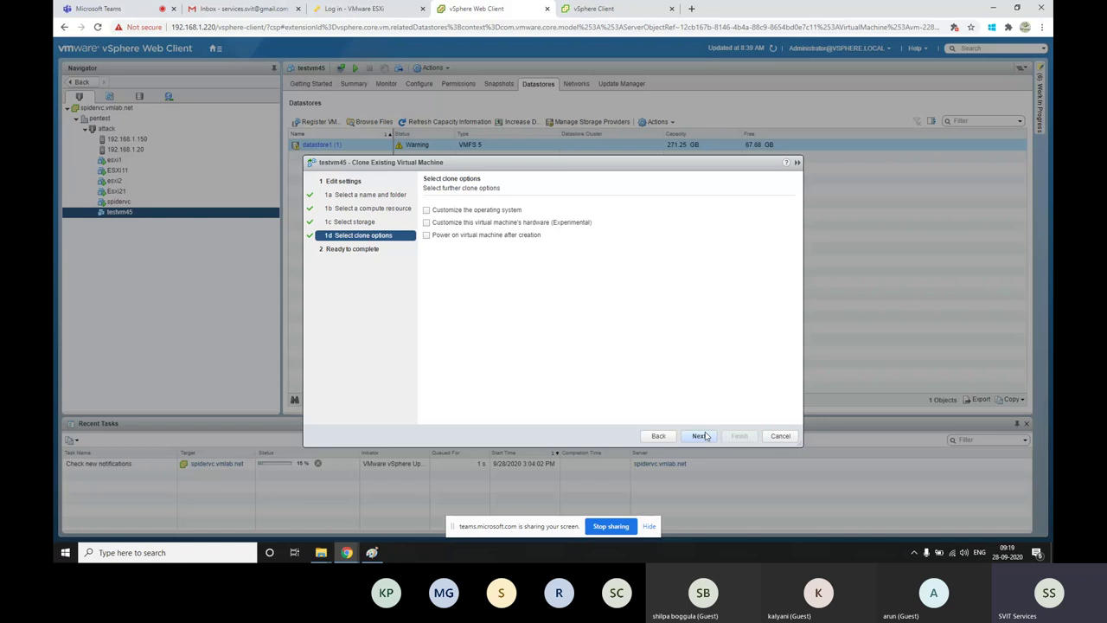
Enable OS and hardware customisation for vm46 and start a new Windows guest customization spec
{"action": "left_click", "coordinate": [457, 213]}
{"action": "left_click", "coordinate": [448, 224]}
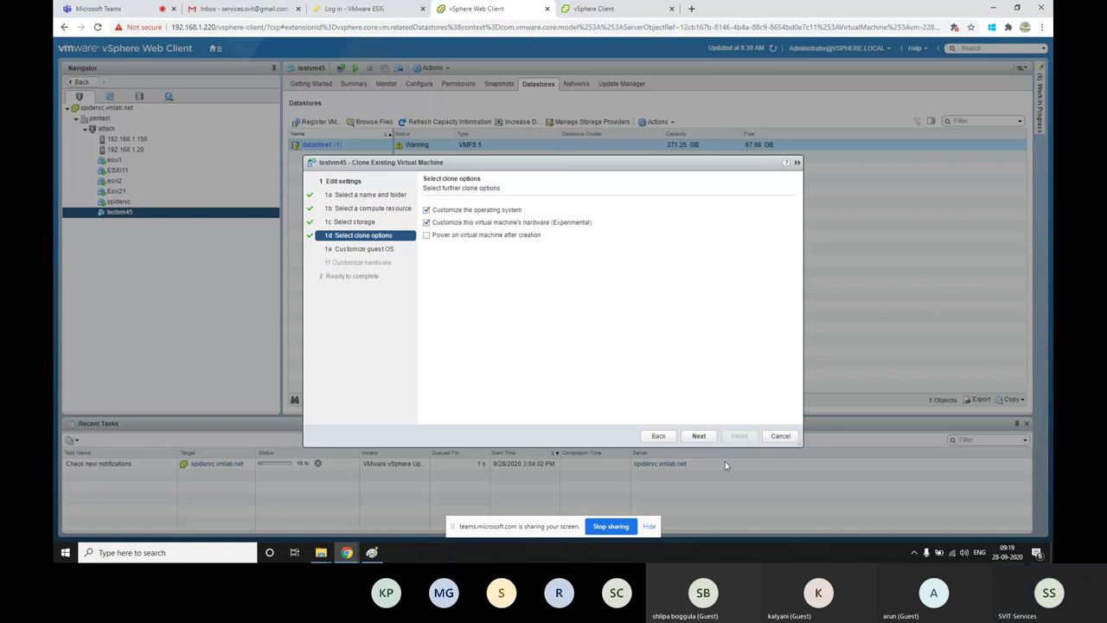
{"action": "left_click", "coordinate": [699, 435]}
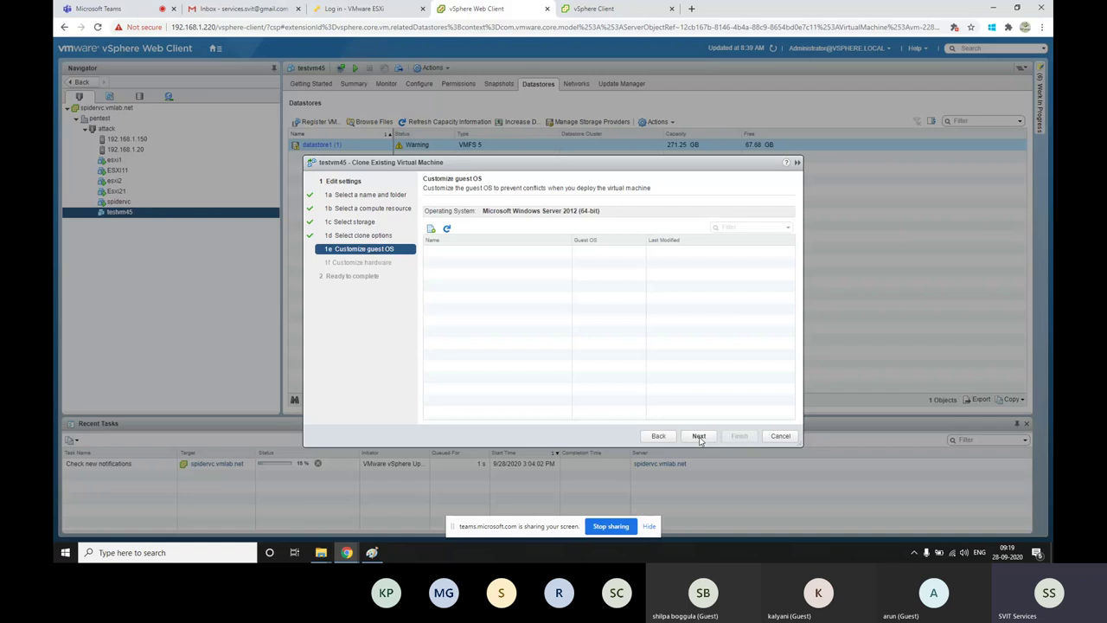
{"action": "left_click", "coordinate": [698, 436]}
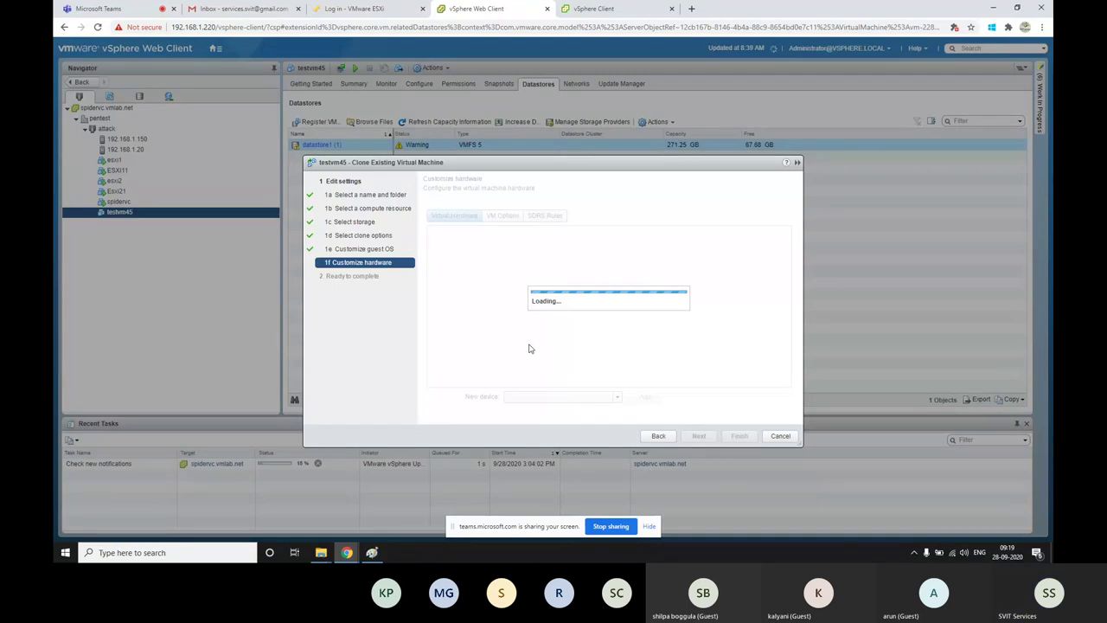
{"action": "left_click", "coordinate": [658, 436]}
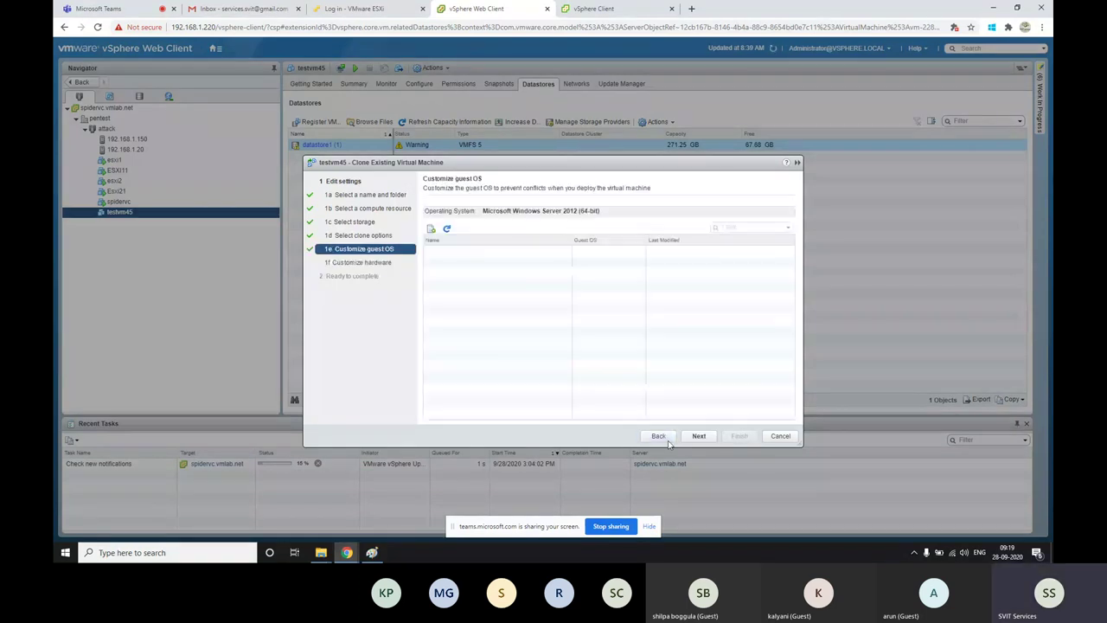
{"action": "left_click", "coordinate": [432, 229]}
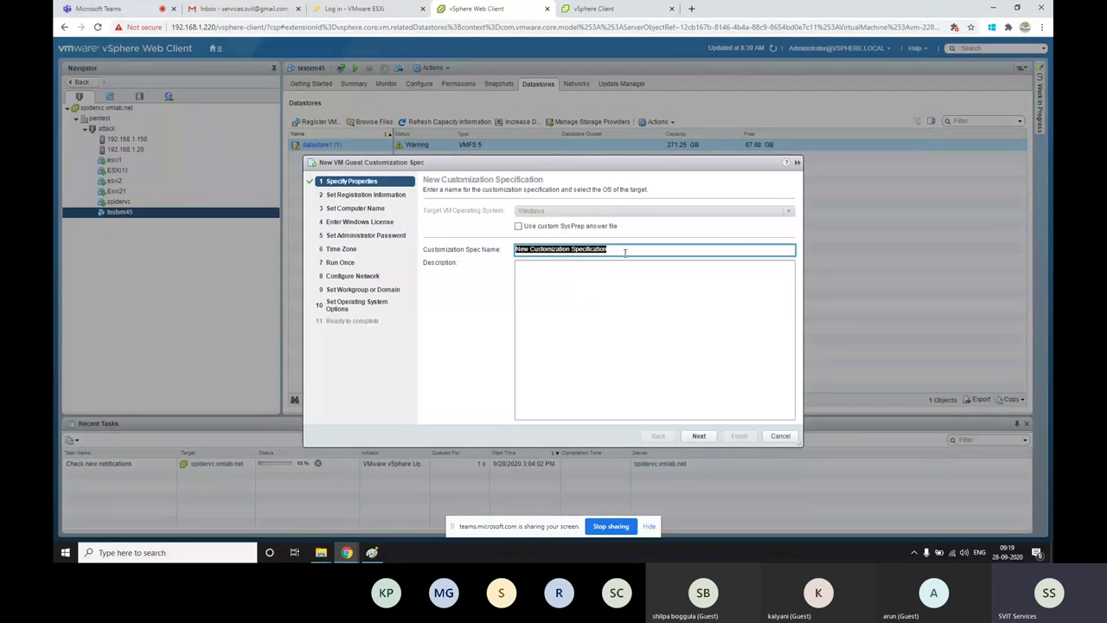
Fill the registration name and organization with 'lab'
{"action": "left_click", "coordinate": [698, 435]}
{"action": "left_click", "coordinate": [500, 212]}
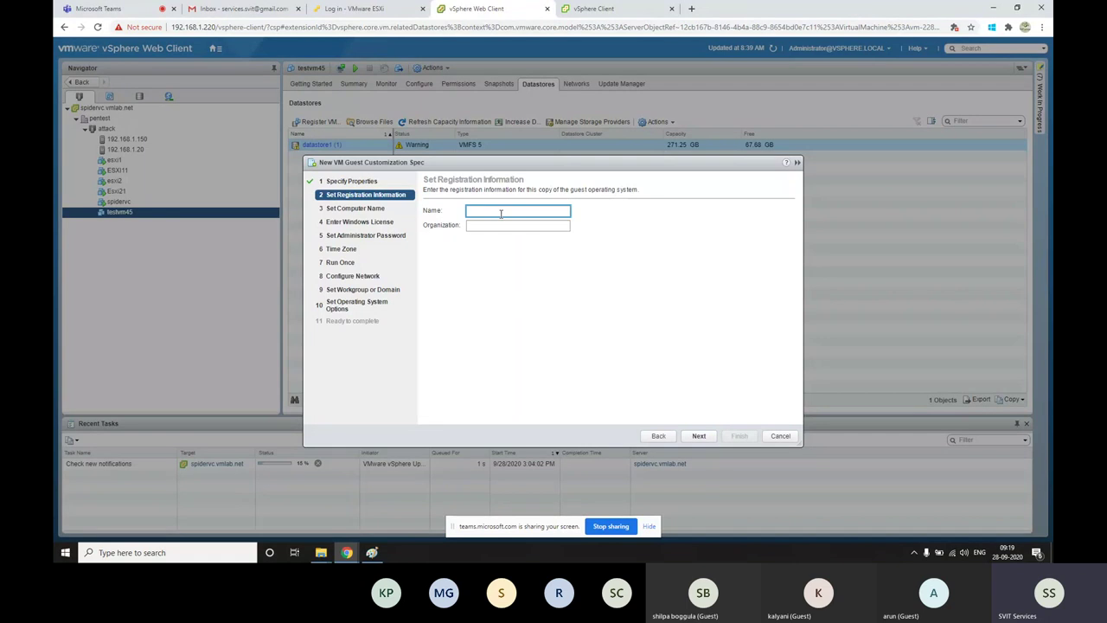
{"action": "type", "text": "lab"}
{"action": "key", "text": "Tab"}
{"action": "type", "text": "lab"}
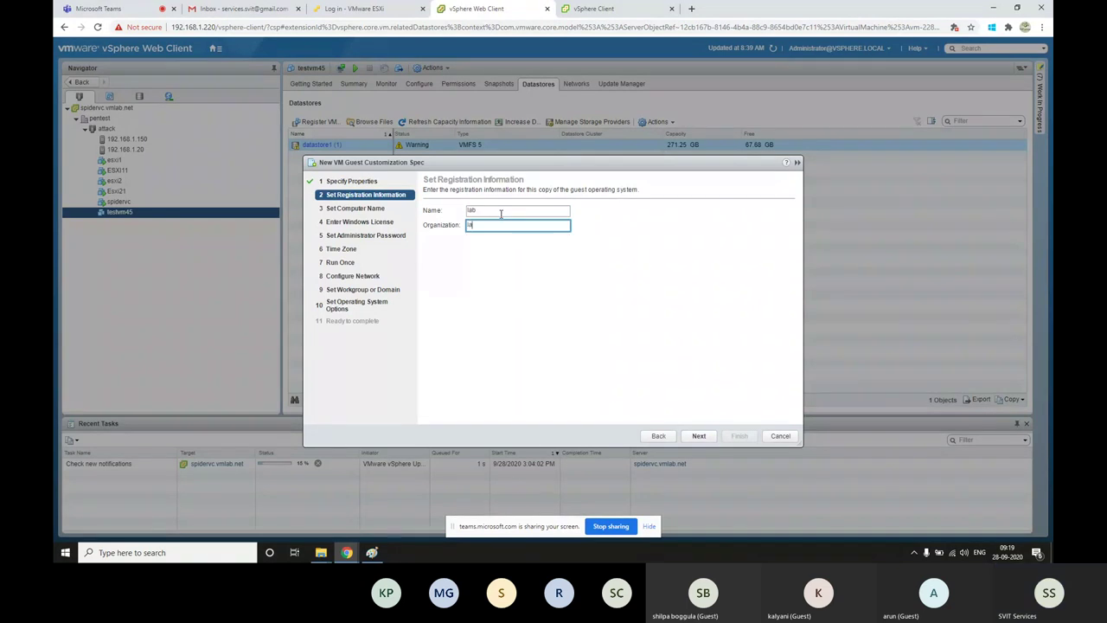
{"action": "left_click", "coordinate": [699, 435]}
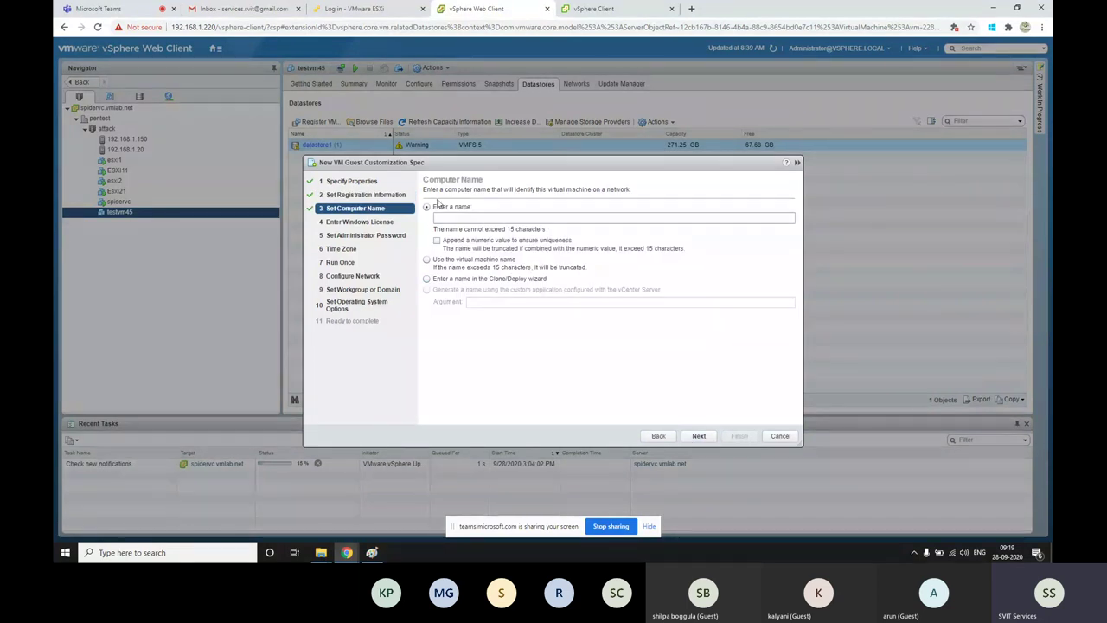
Set the guest computer name to use the virtual machine's name instead of vm45
{"action": "left_click", "coordinate": [372, 552]}
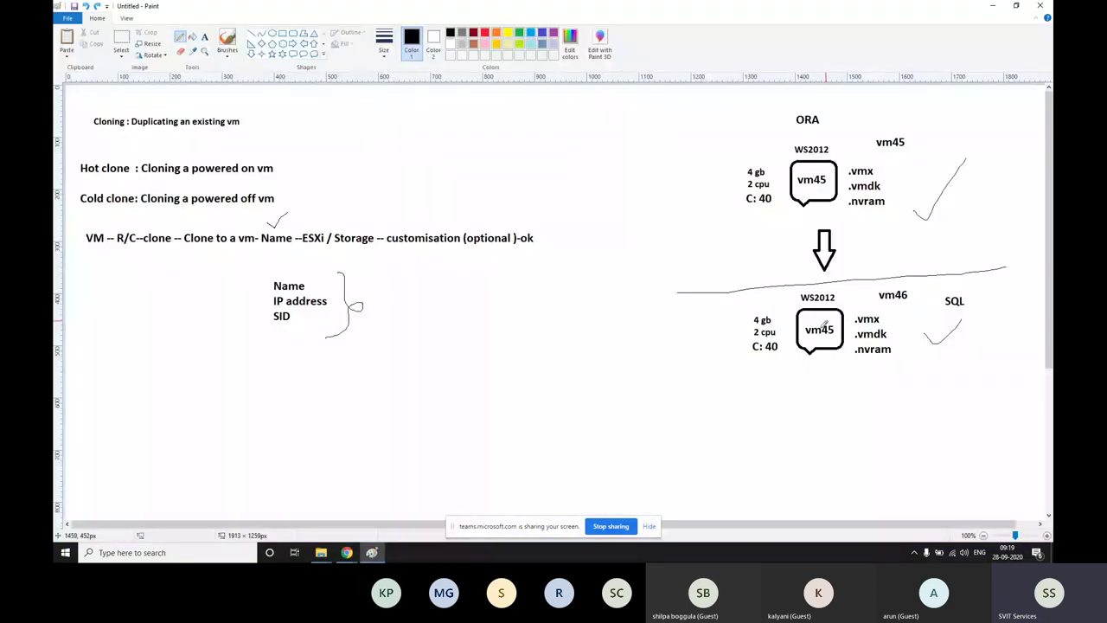
{"action": "left_click", "coordinate": [992, 5]}
{"action": "left_click", "coordinate": [445, 217]}
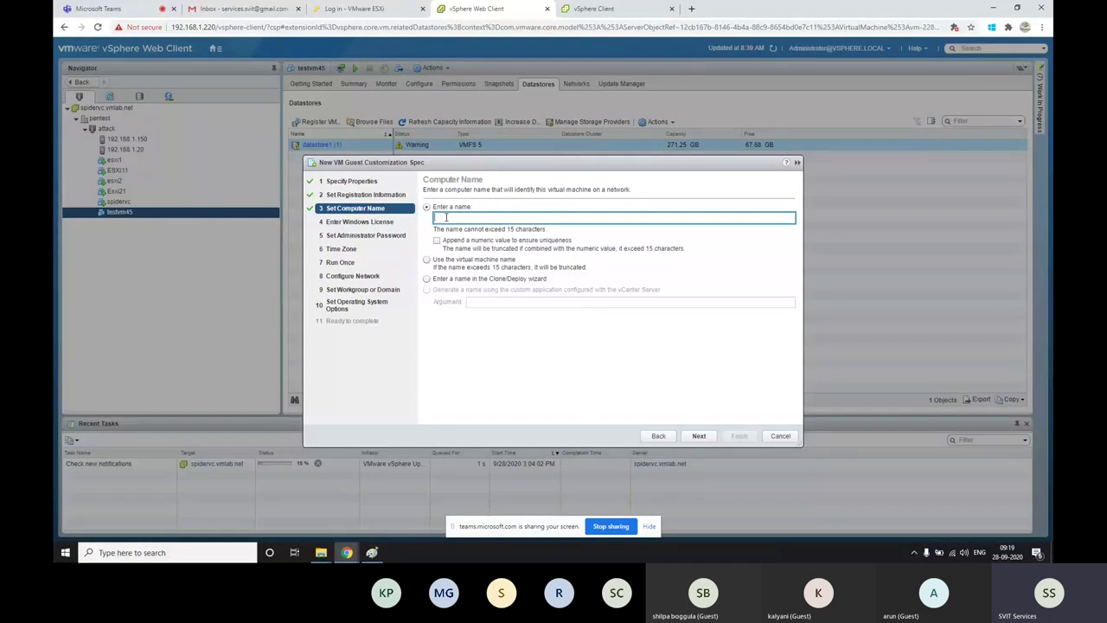
{"action": "type", "text": "vm45"}
{"action": "left_click", "coordinate": [469, 261]}
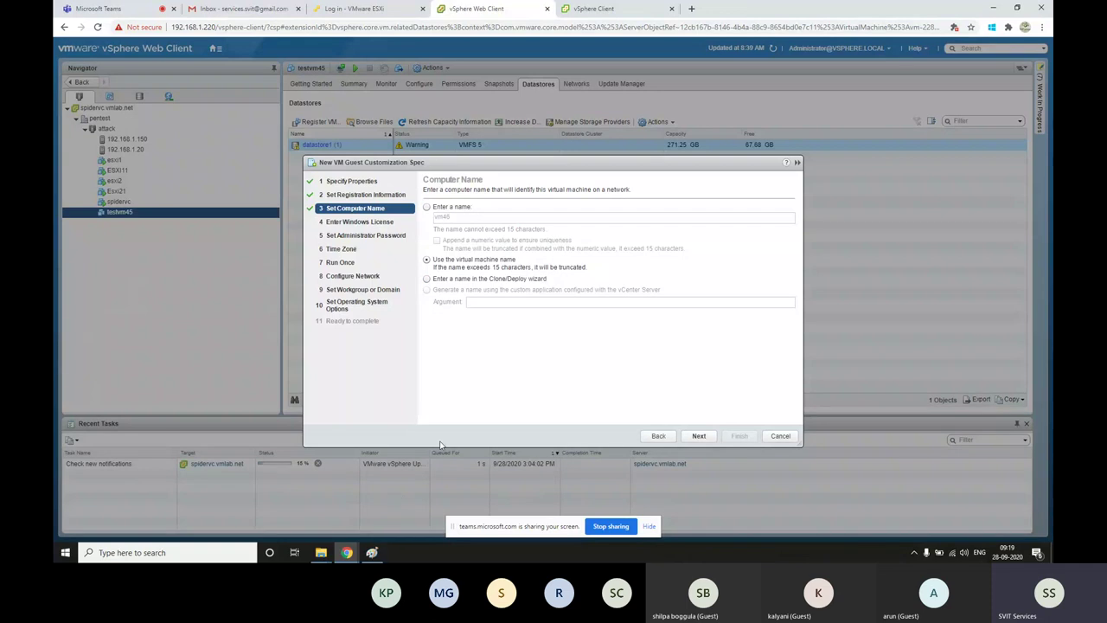
Circle the vm46 and lower vm45 labels in Paint and link them with pencil strokes
{"action": "left_click", "coordinate": [372, 552]}
{"action": "mouse_move", "coordinate": [910, 278]}
{"action": "left_mouse_down"}
{"action": "mouse_move", "coordinate": [919, 303]}
{"action": "mouse_move", "coordinate": [908, 275]}
{"action": "left_mouse_up"}
{"action": "mouse_move", "coordinate": [837, 335]}
{"action": "left_mouse_down"}
{"action": "mouse_move", "coordinate": [826, 317]}
{"action": "mouse_move", "coordinate": [806, 320]}
{"action": "mouse_move", "coordinate": [840, 339]}
{"action": "mouse_move", "coordinate": [834, 326]}
{"action": "left_mouse_up"}
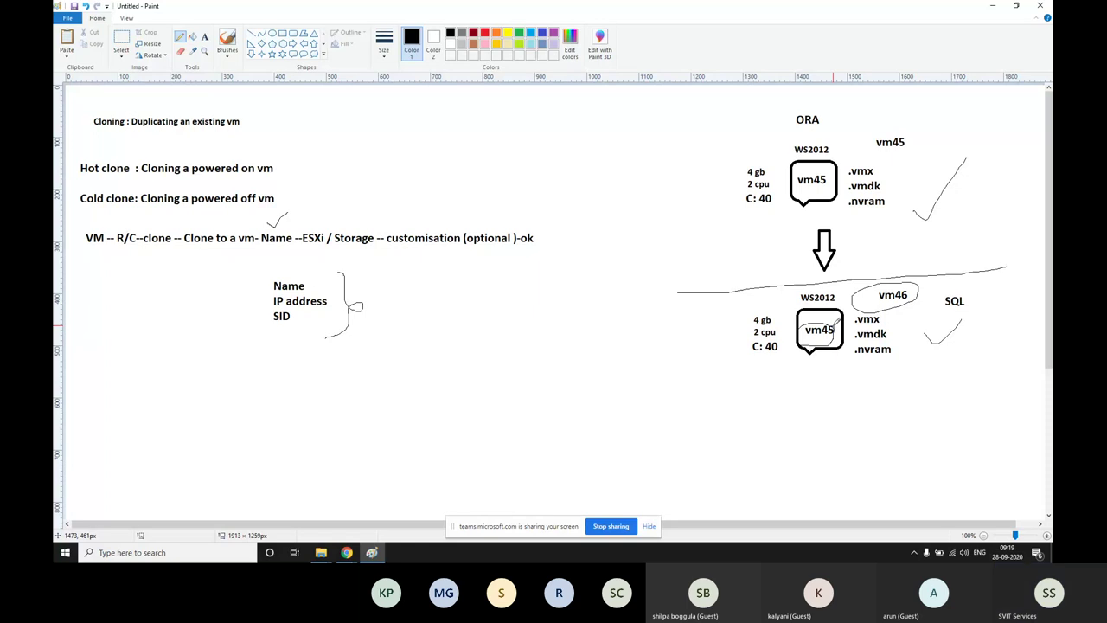
{"action": "left_click_drag", "start_coordinate": [908, 257], "coordinate": [904, 282]}
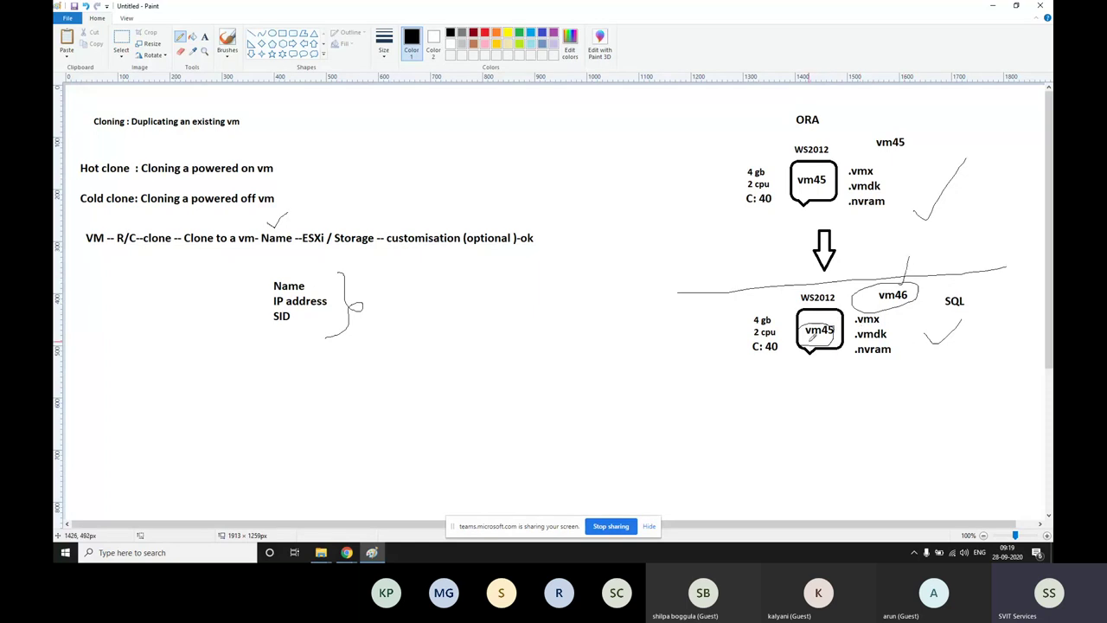
{"action": "left_click_drag", "start_coordinate": [819, 325], "coordinate": [839, 309]}
{"action": "left_click_drag", "start_coordinate": [817, 312], "coordinate": [825, 329]}
{"action": "left_click_drag", "start_coordinate": [897, 275], "coordinate": [905, 282]}
{"action": "left_click_drag", "start_coordinate": [806, 320], "coordinate": [834, 309]}
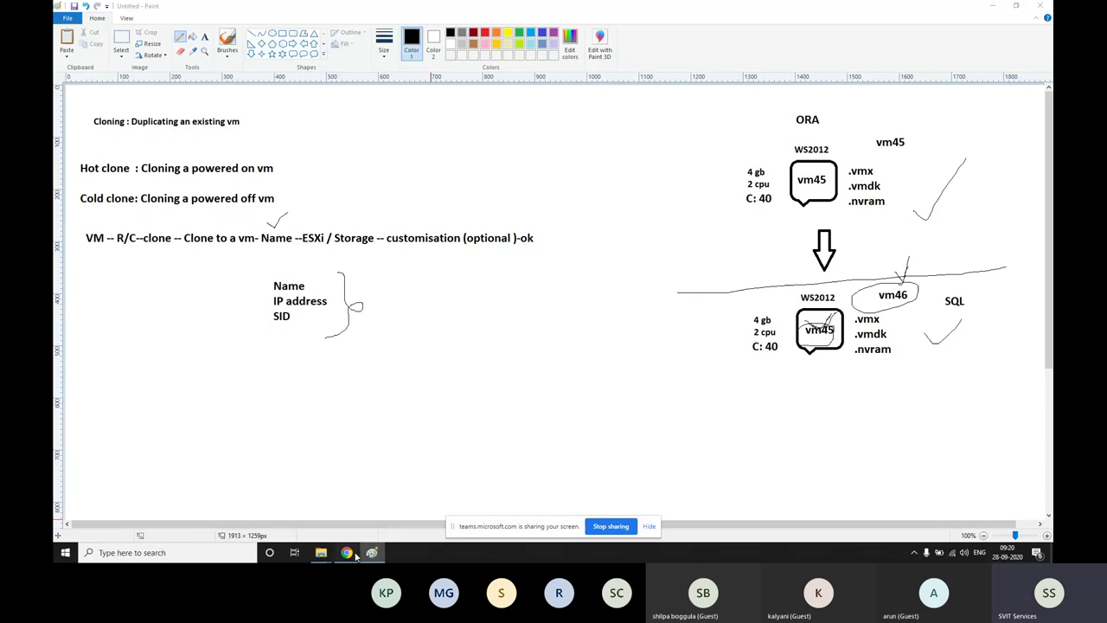
Advance past the Windows license step with a blank product key to Set Administrator Password
{"action": "mouse_move", "coordinate": [346, 552]}
{"action": "left_click", "coordinate": [290, 506]}
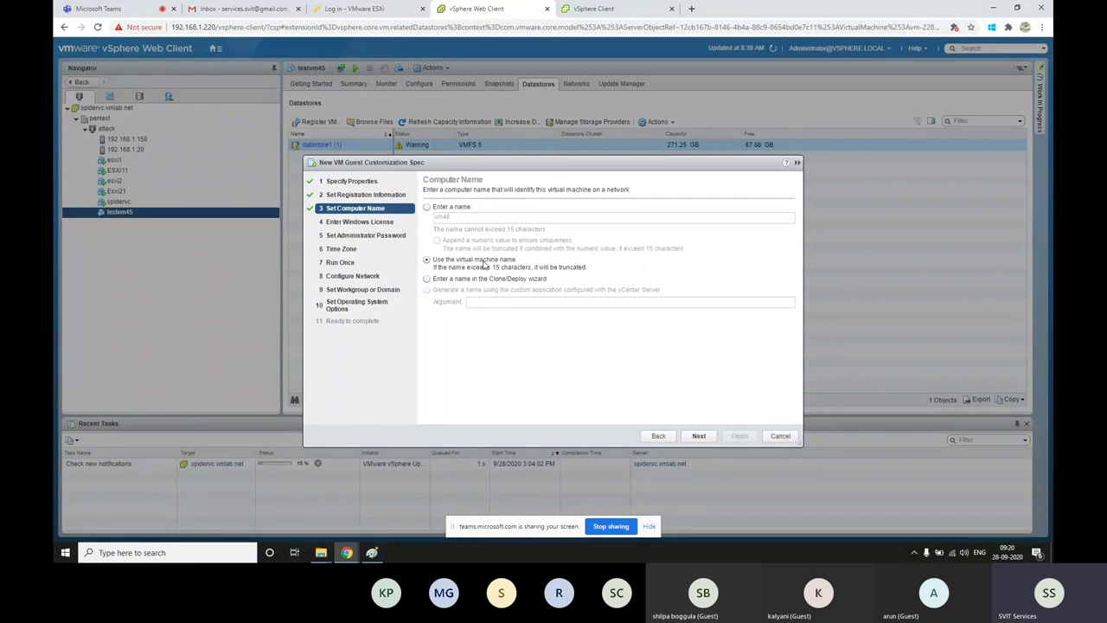
{"action": "left_click", "coordinate": [699, 436]}
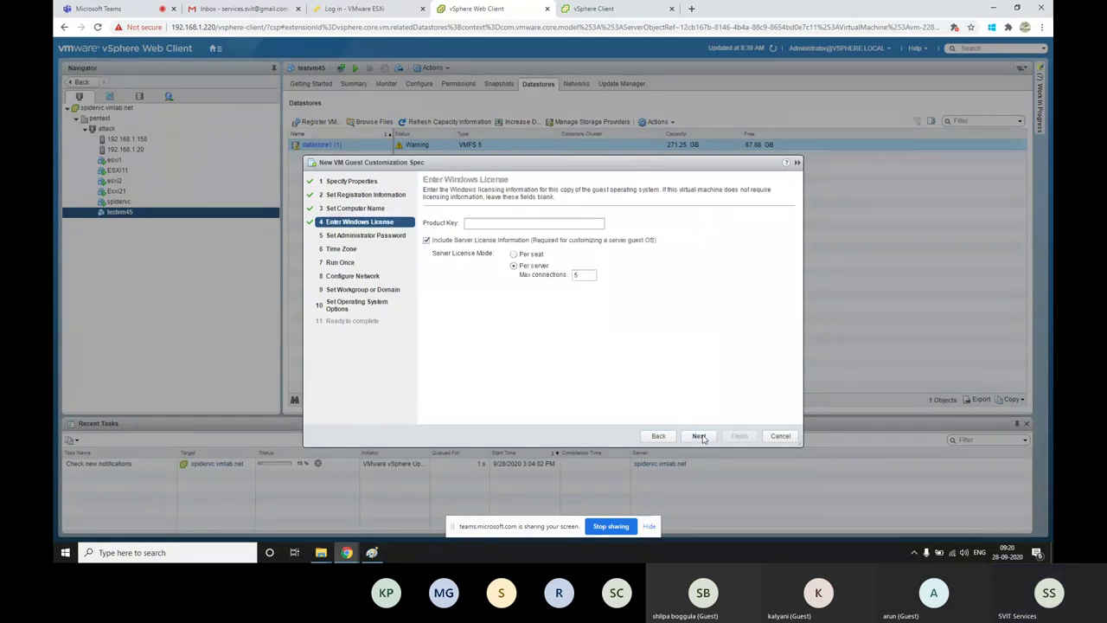
{"action": "left_click", "coordinate": [493, 224]}
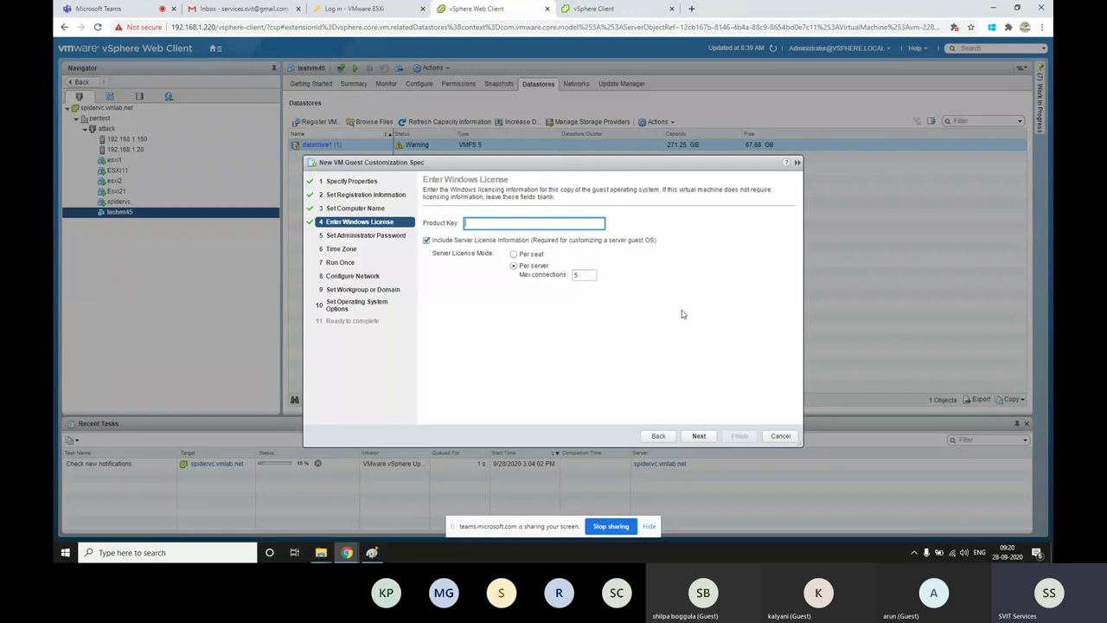
{"action": "left_click", "coordinate": [658, 435]}
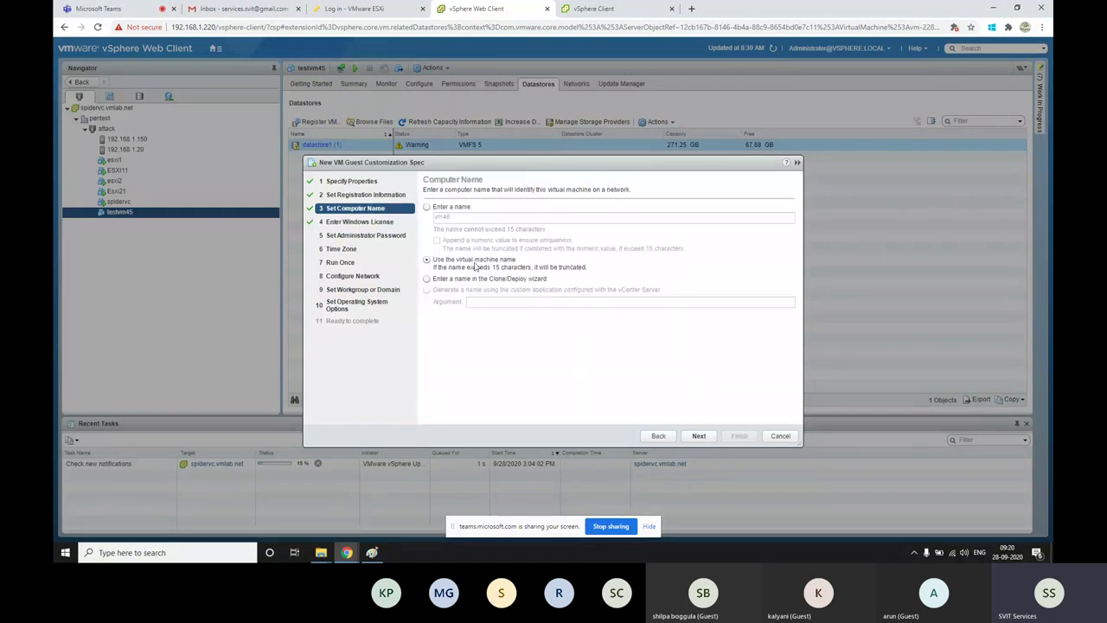
{"action": "left_click", "coordinate": [700, 436]}
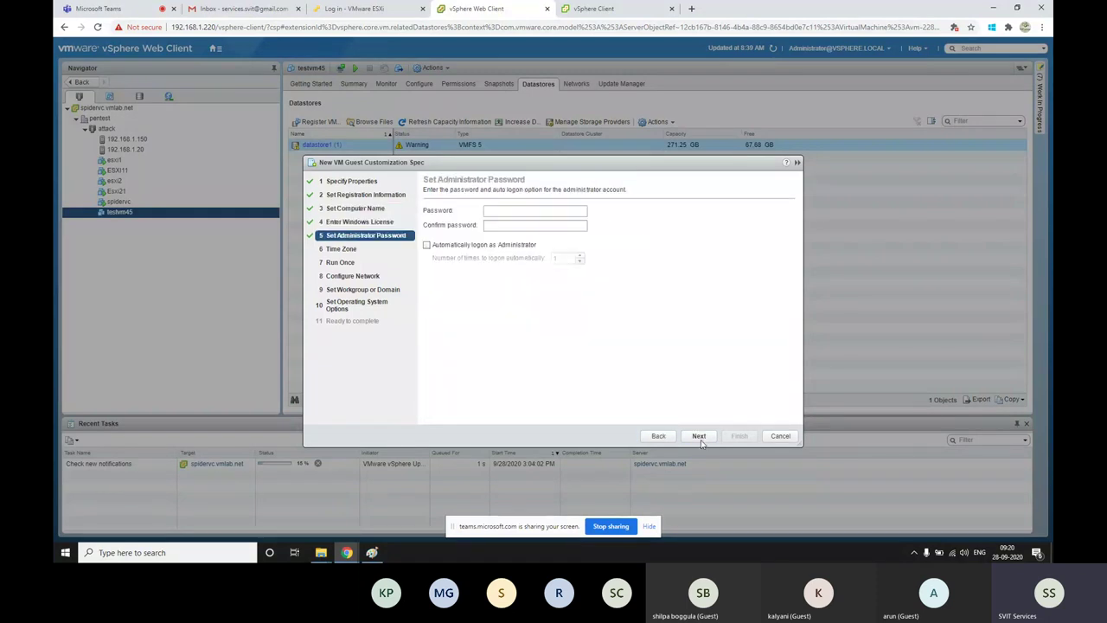
Draw a tick by vm45 near ORA and a loop below the lower .nvram entry
{"action": "key", "text": "alt+Tab"}
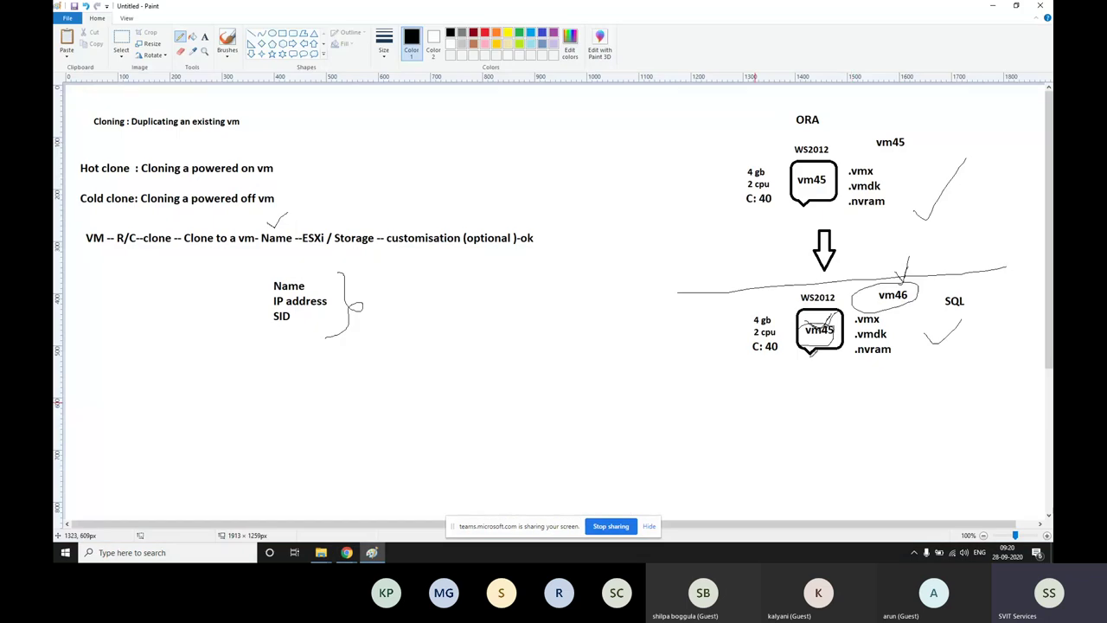
{"action": "mouse_move", "coordinate": [849, 136]}
{"action": "left_mouse_down"}
{"action": "mouse_move", "coordinate": [857, 146]}
{"action": "mouse_move", "coordinate": [886, 102]}
{"action": "left_mouse_up"}
{"action": "left_click_drag", "start_coordinate": [919, 374], "coordinate": [906, 370]}
Return to the vSphere wizard with the administrator password field ready for input
{"action": "left_click", "coordinate": [346, 552]}
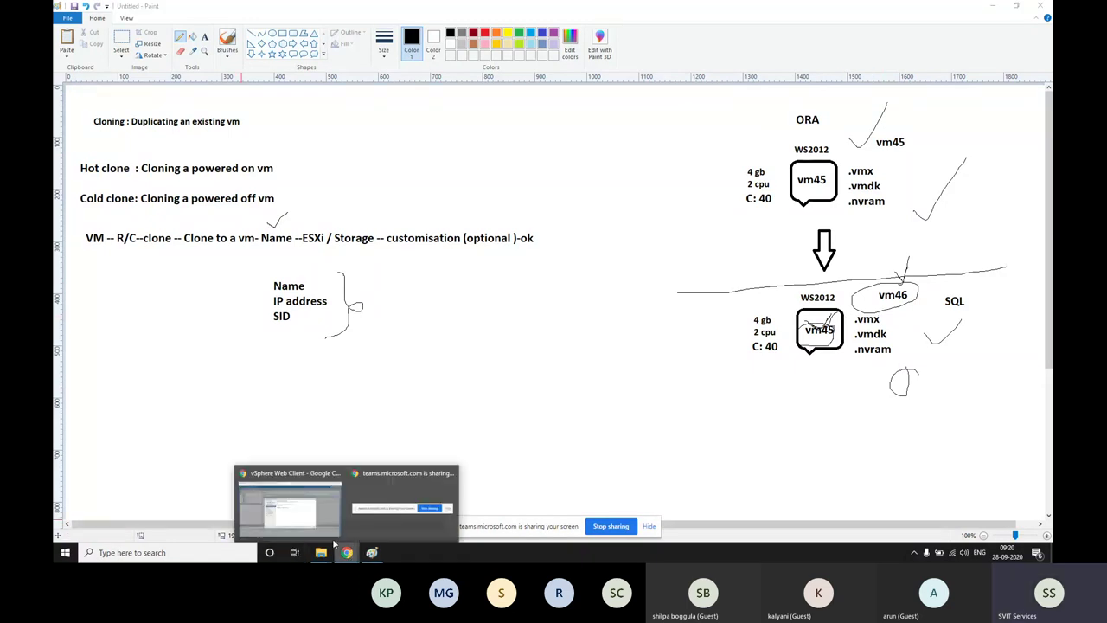
{"action": "left_click", "coordinate": [329, 497]}
{"action": "left_click", "coordinate": [517, 210]}
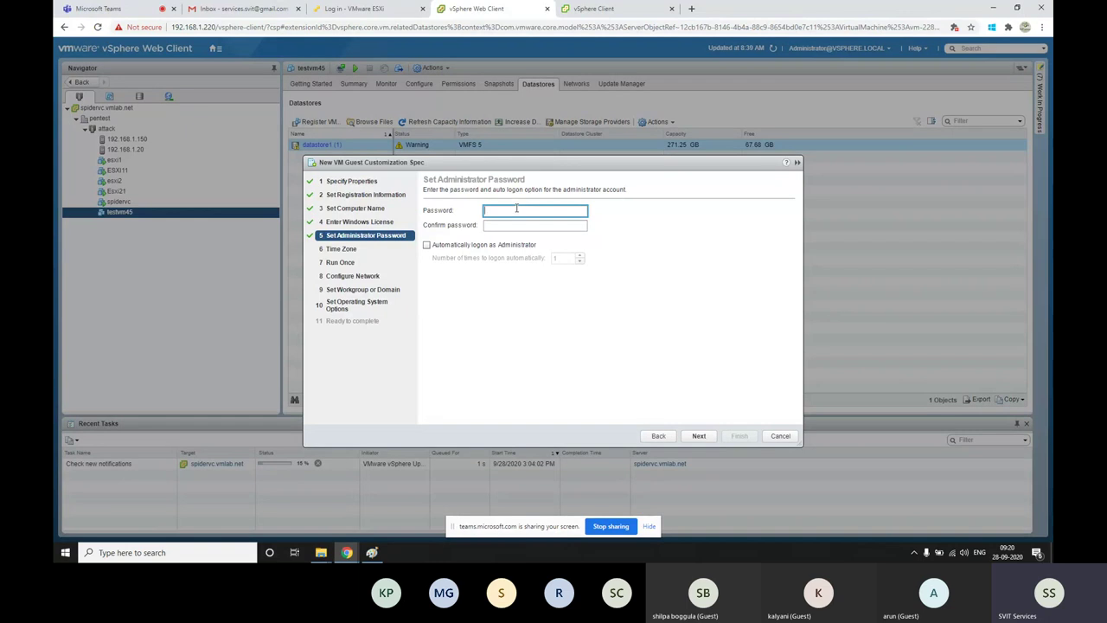
Enter the administrator password and repeat it in Confirm password
{"action": "type", "text": "****"}
{"action": "key", "text": "BackSpace"}
{"action": "key", "text": "BackSpace"}
{"action": "key", "text": "BackSpace"}
{"action": "key", "text": "BackSpace"}
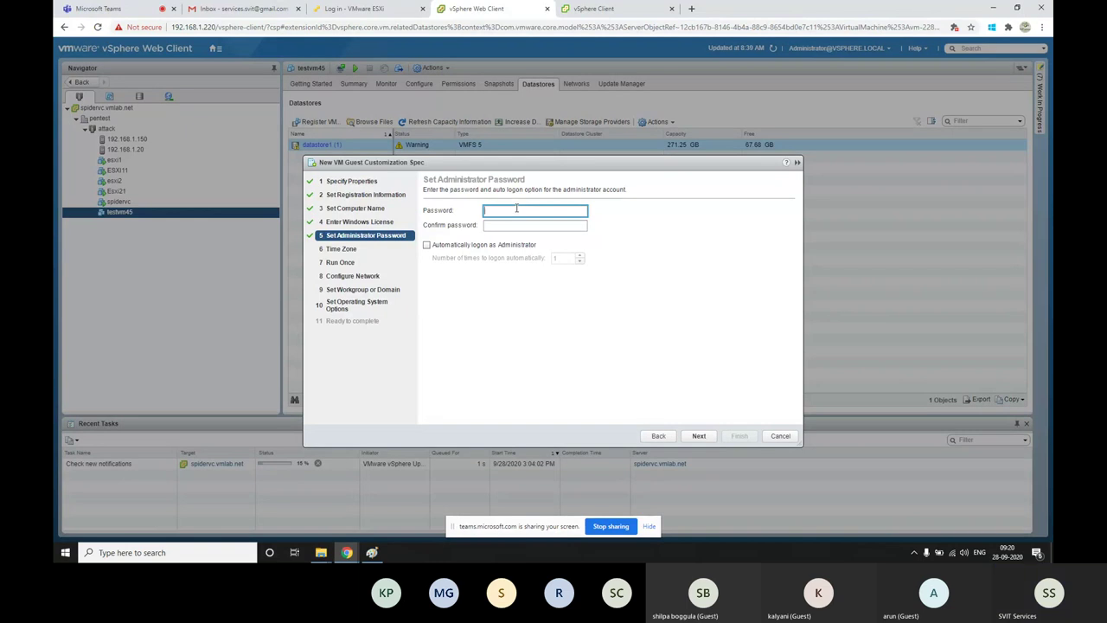
{"action": "type", "text": "*******"}
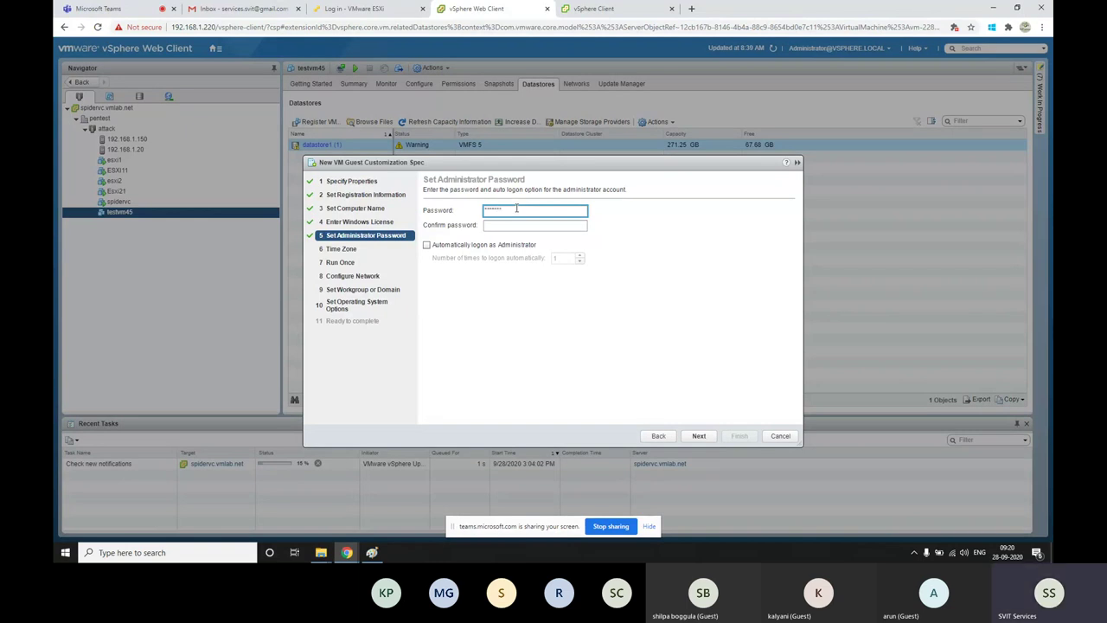
{"action": "key", "text": "Tab"}
{"action": "type", "text": "**"}
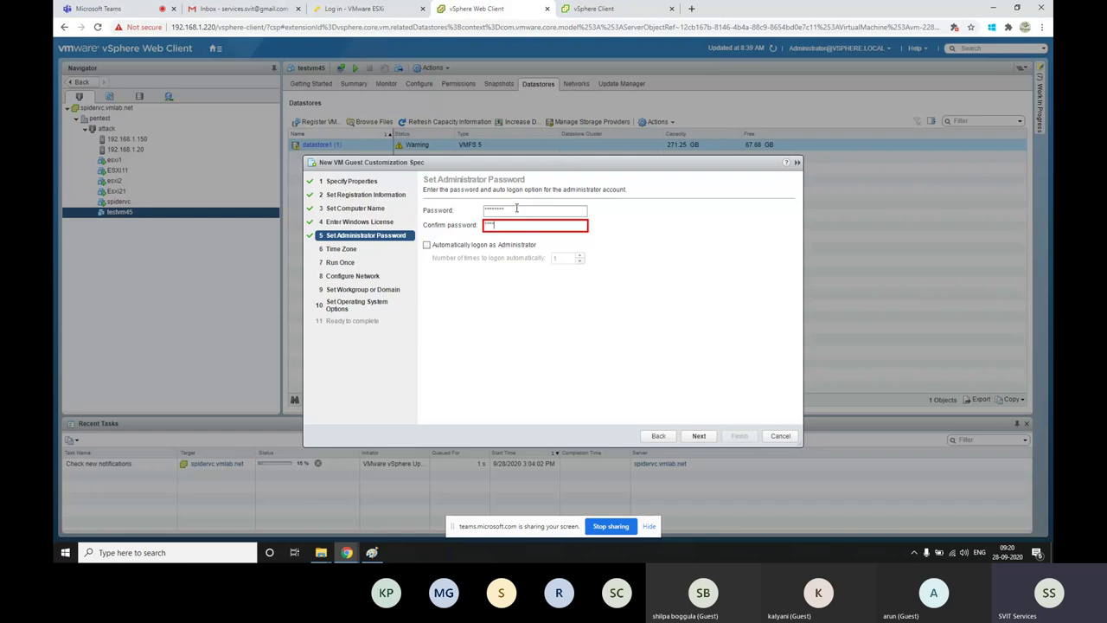
{"action": "type", "text": "****"}
{"action": "left_click", "coordinate": [371, 551]}
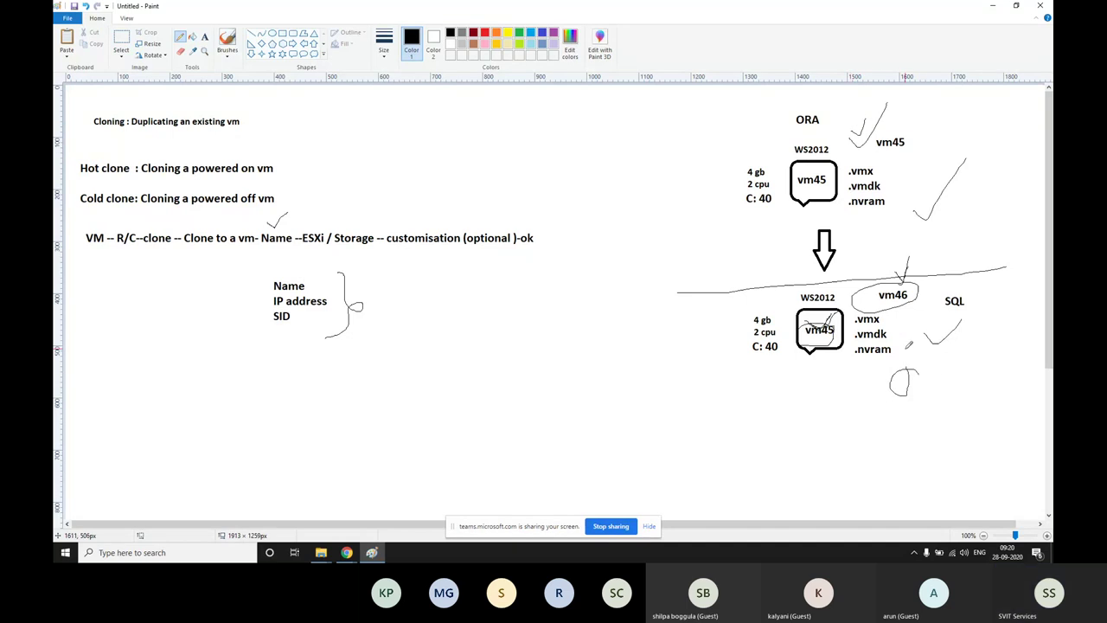
Extend the check mark under SQL with a pencil stroke from beside the lower .nvram
{"action": "mouse_move", "coordinate": [906, 346]}
{"action": "left_mouse_down"}
{"action": "mouse_move", "coordinate": [919, 361]}
{"action": "mouse_move", "coordinate": [931, 346]}
{"action": "left_mouse_up"}
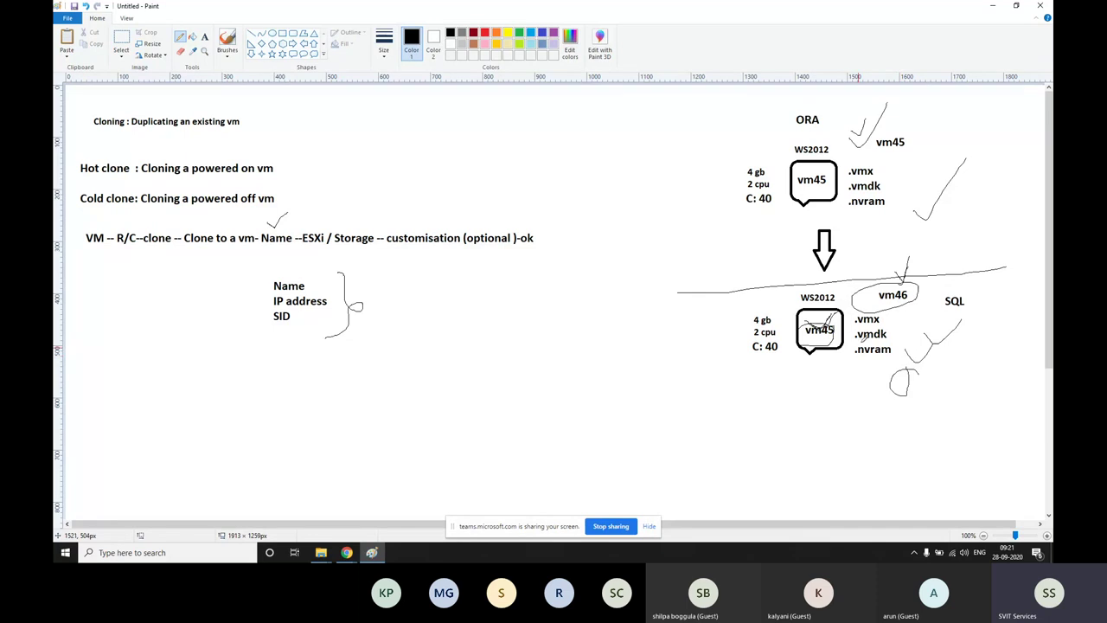
{"action": "left_click", "coordinate": [346, 552]}
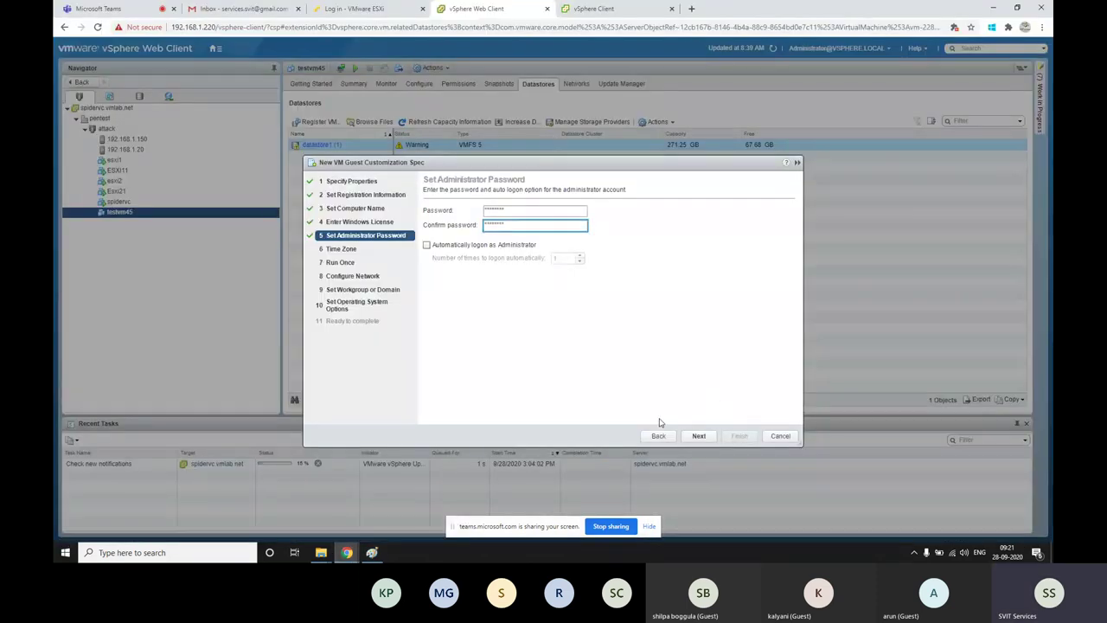
Keep the International Date Line West time zone and skip run-once commands
{"action": "left_click", "coordinate": [707, 435]}
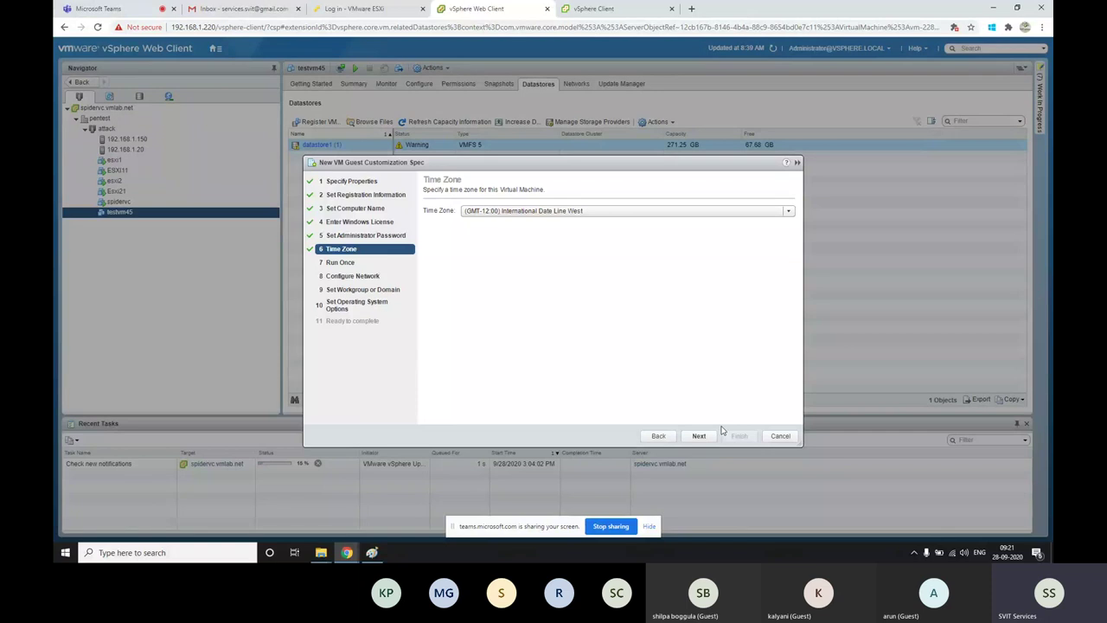
{"action": "left_click", "coordinate": [531, 211]}
{"action": "left_click", "coordinate": [675, 440]}
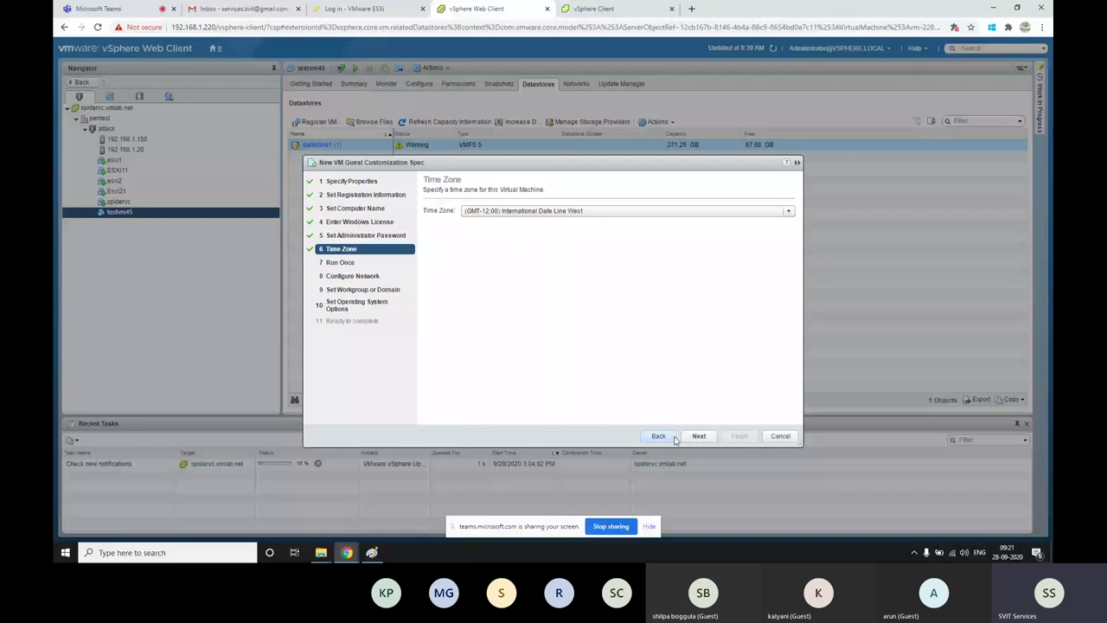
{"action": "left_click", "coordinate": [697, 436]}
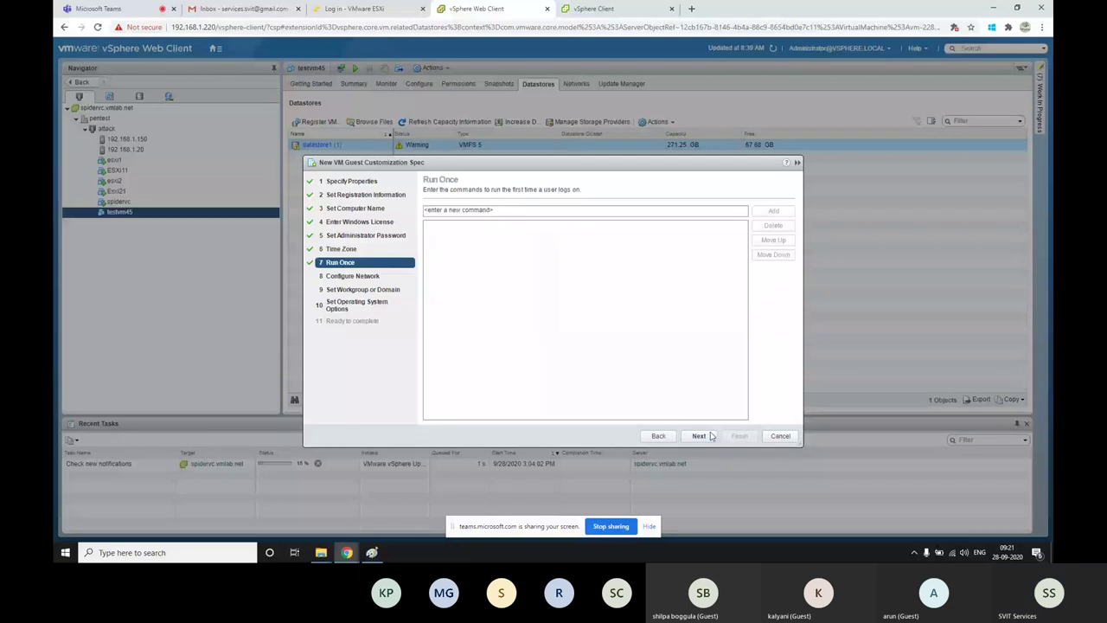
{"action": "left_click", "coordinate": [453, 211]}
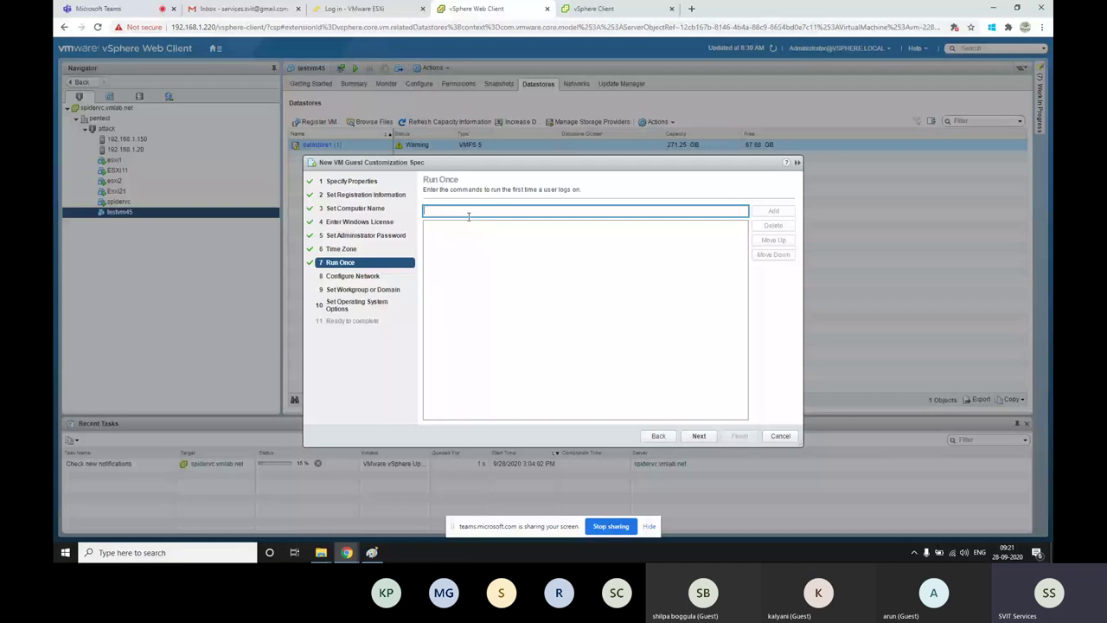
{"action": "left_click", "coordinate": [697, 436]}
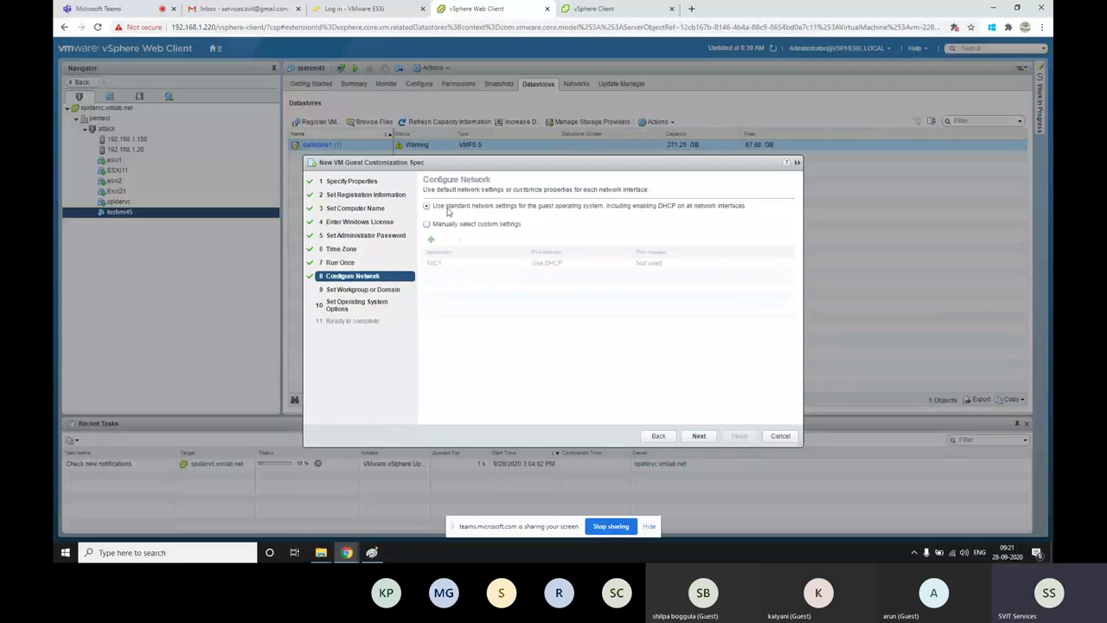
Choose custom network settings and edit the NIC1 adapter
{"action": "left_click", "coordinate": [428, 224]}
{"action": "left_click", "coordinate": [438, 262]}
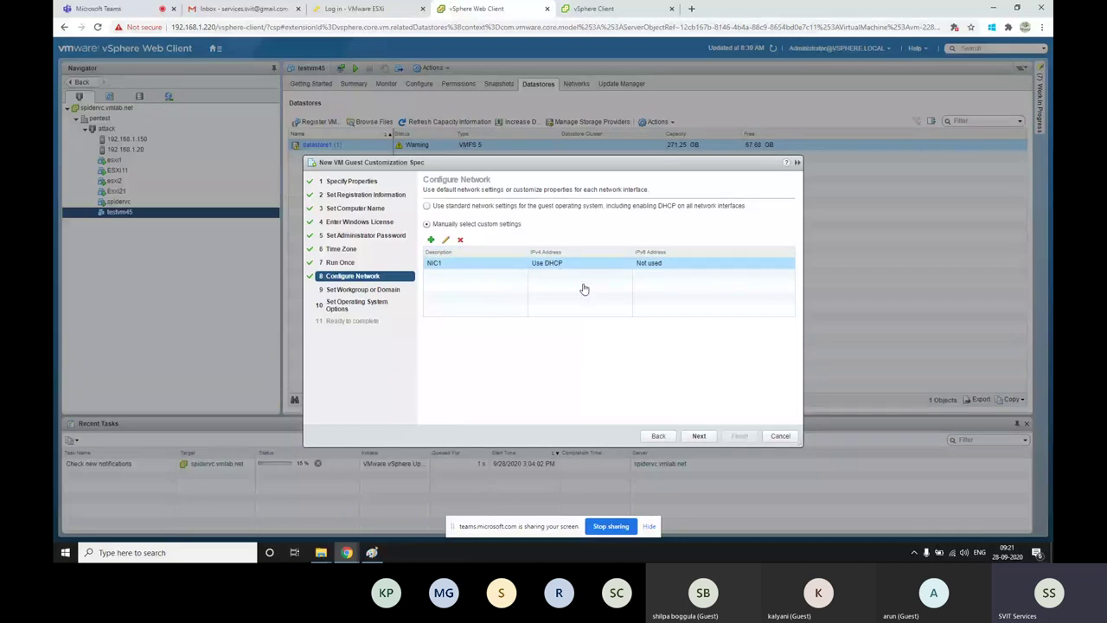
{"action": "left_click", "coordinate": [445, 240]}
Switch NIC1 to manual IPv4 settings and annotate Name and IP address on the whiteboard
{"action": "left_click", "coordinate": [467, 241]}
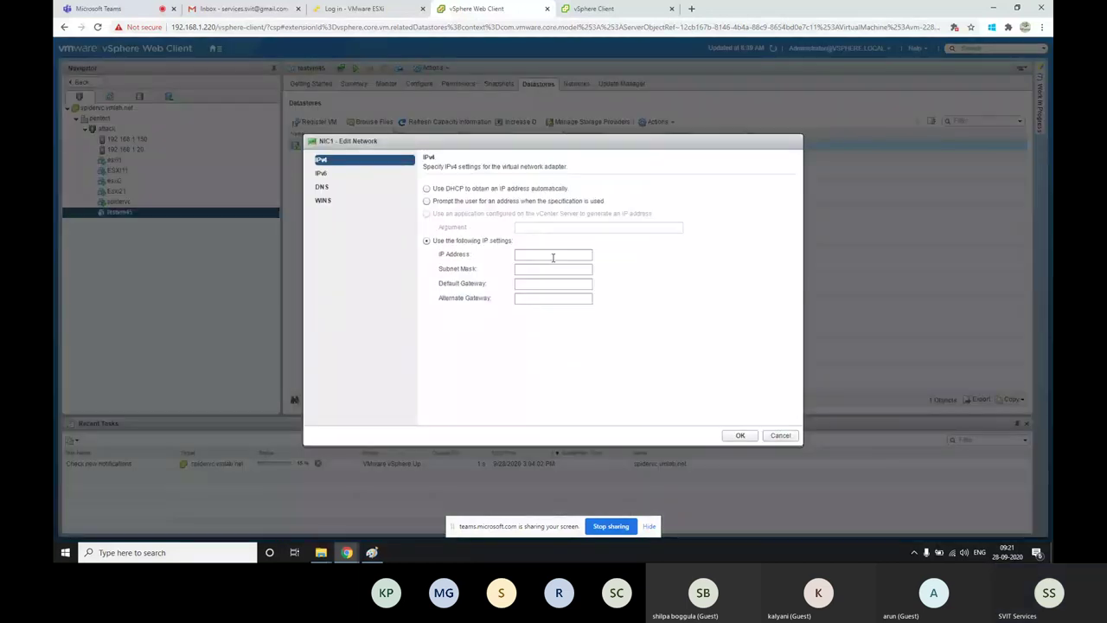
{"action": "left_click", "coordinate": [545, 255]}
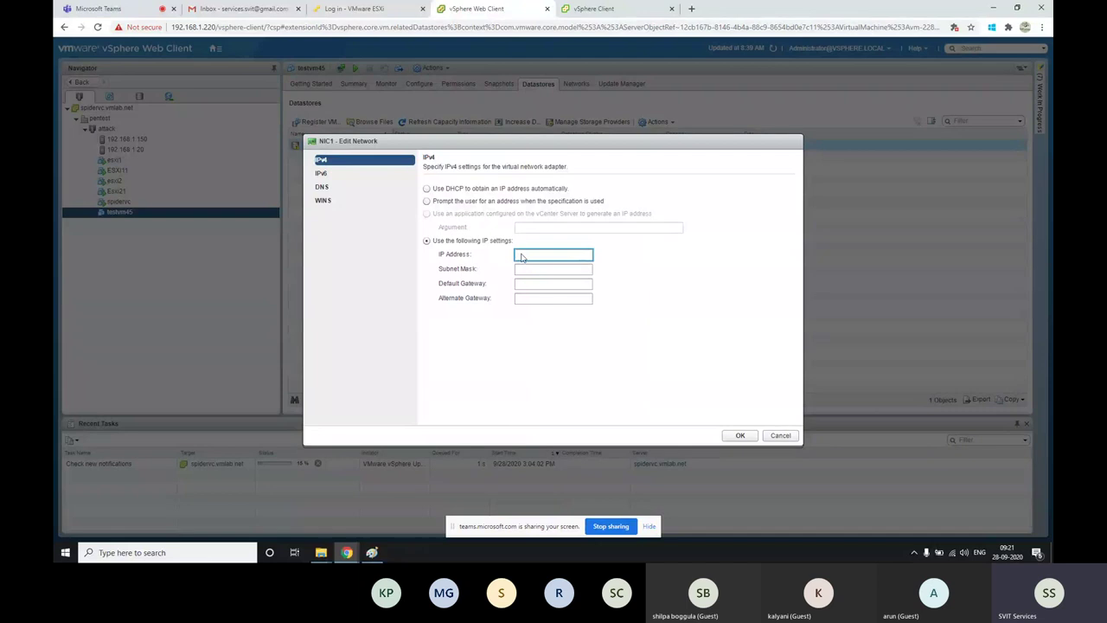
{"action": "left_click", "coordinate": [373, 552]}
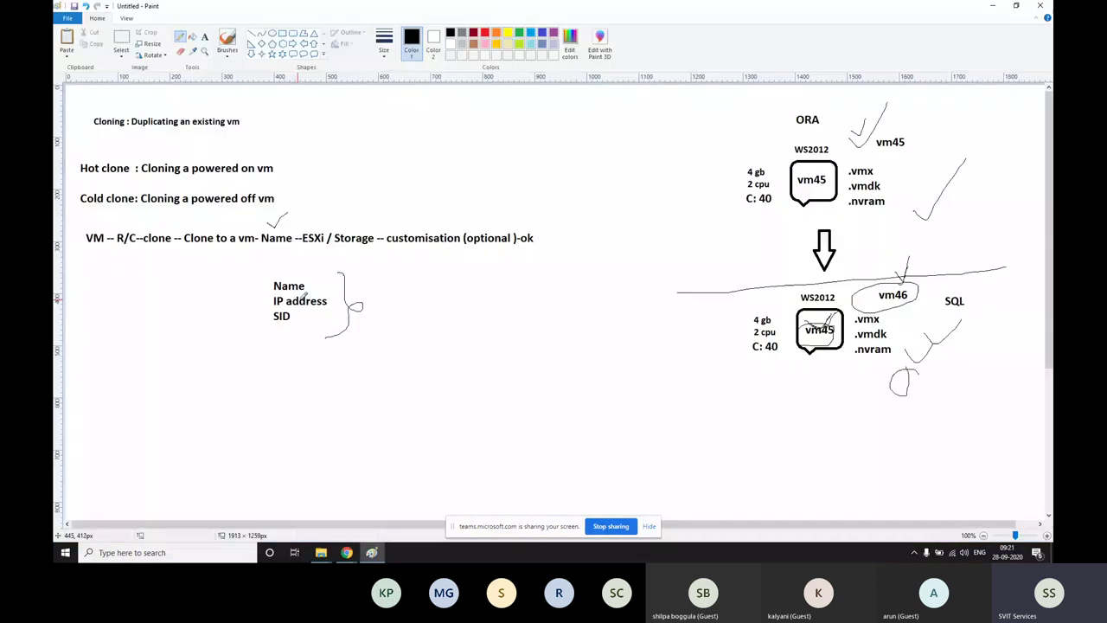
{"action": "mouse_move", "coordinate": [320, 283]}
{"action": "left_mouse_down"}
{"action": "mouse_move", "coordinate": [346, 270]}
{"action": "mouse_move", "coordinate": [337, 300]}
{"action": "mouse_move", "coordinate": [348, 297]}
{"action": "left_mouse_up"}
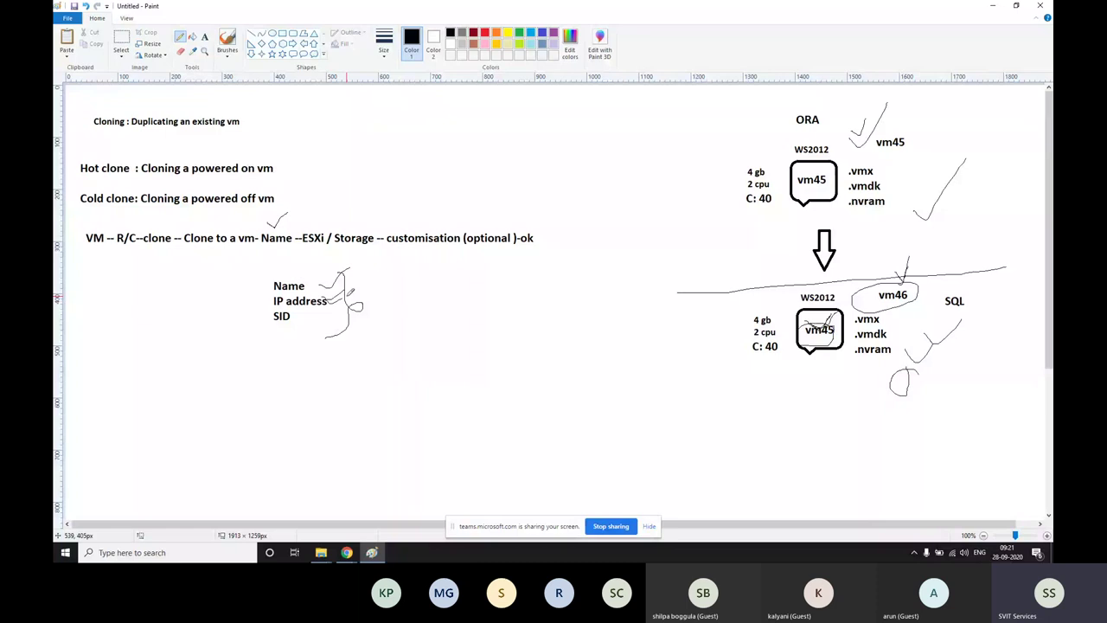
{"action": "left_click", "coordinate": [346, 551]}
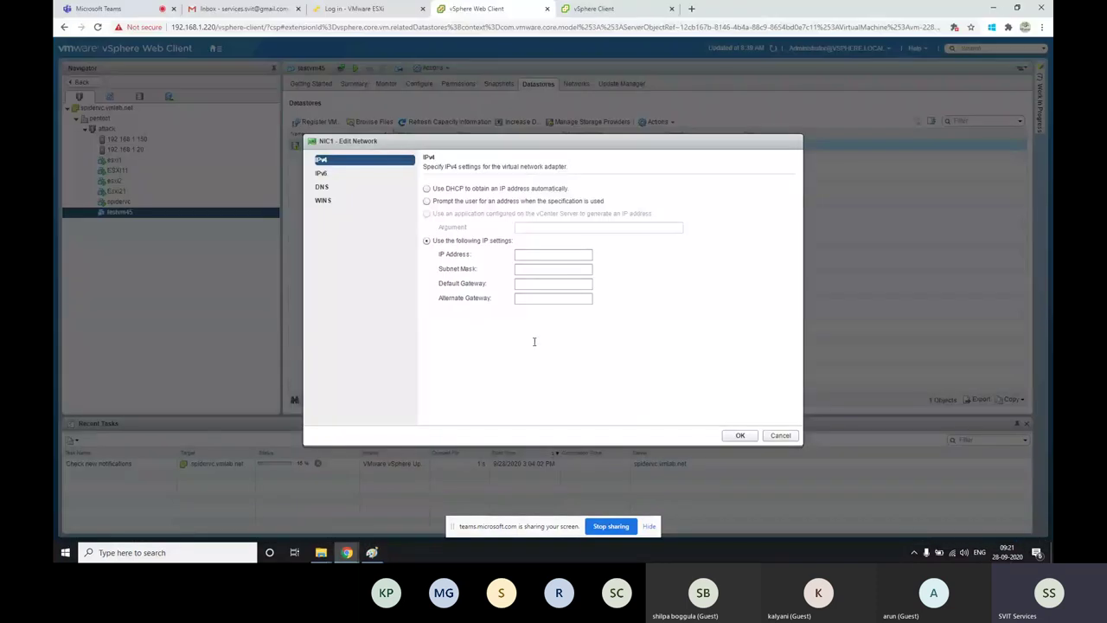
Finish the Windows customization spec with workgroup and new SID, and select it for the clone
{"action": "left_click", "coordinate": [780, 435]}
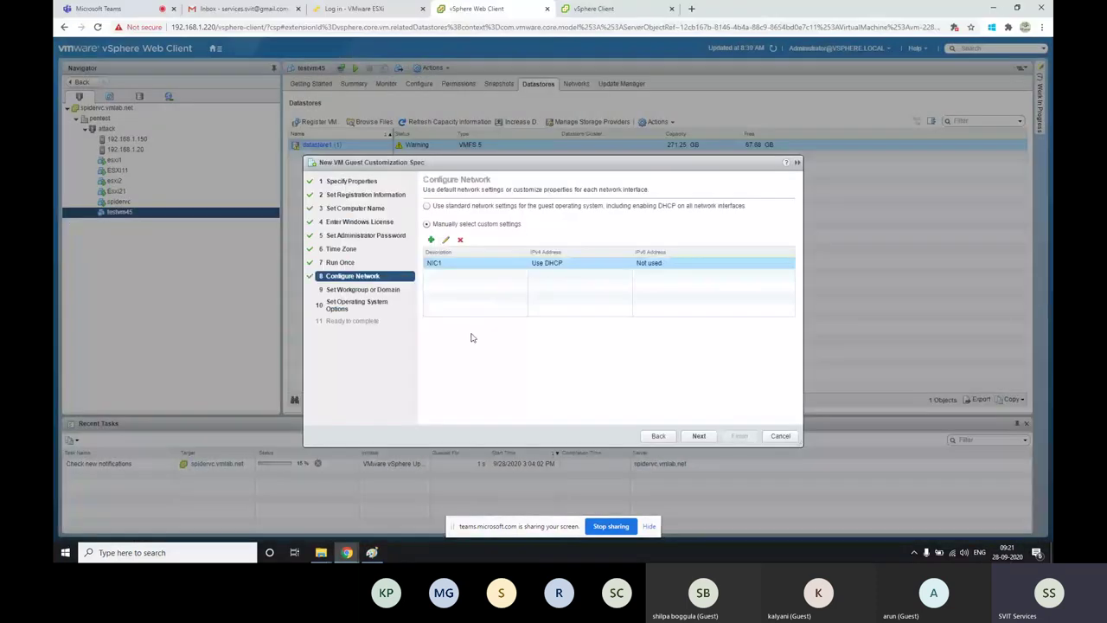
{"action": "left_click", "coordinate": [698, 435]}
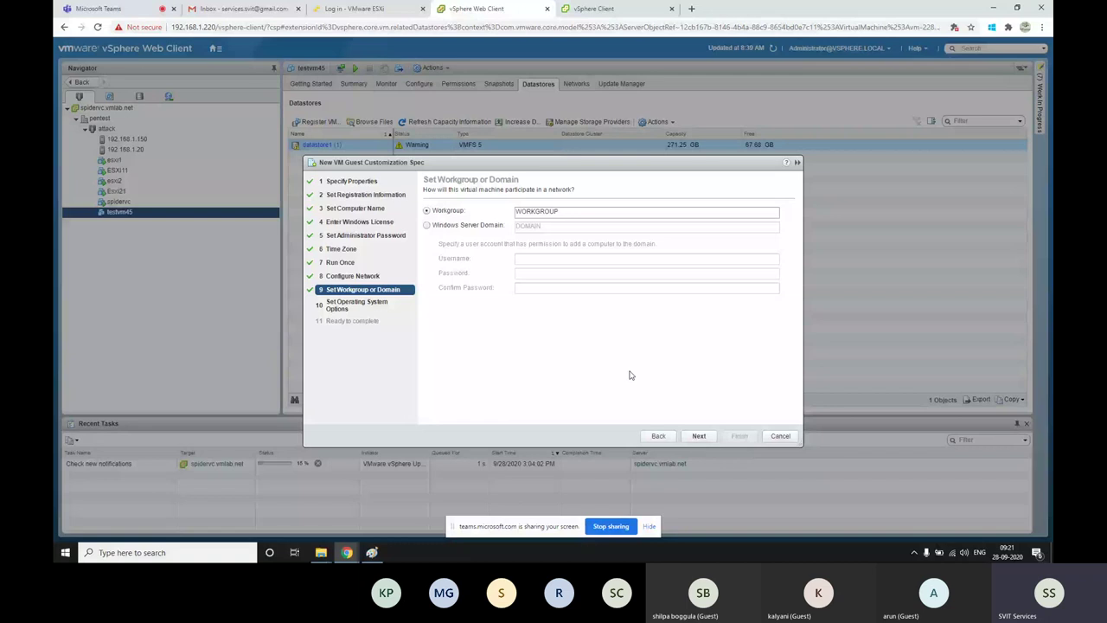
{"action": "left_click", "coordinate": [698, 435]}
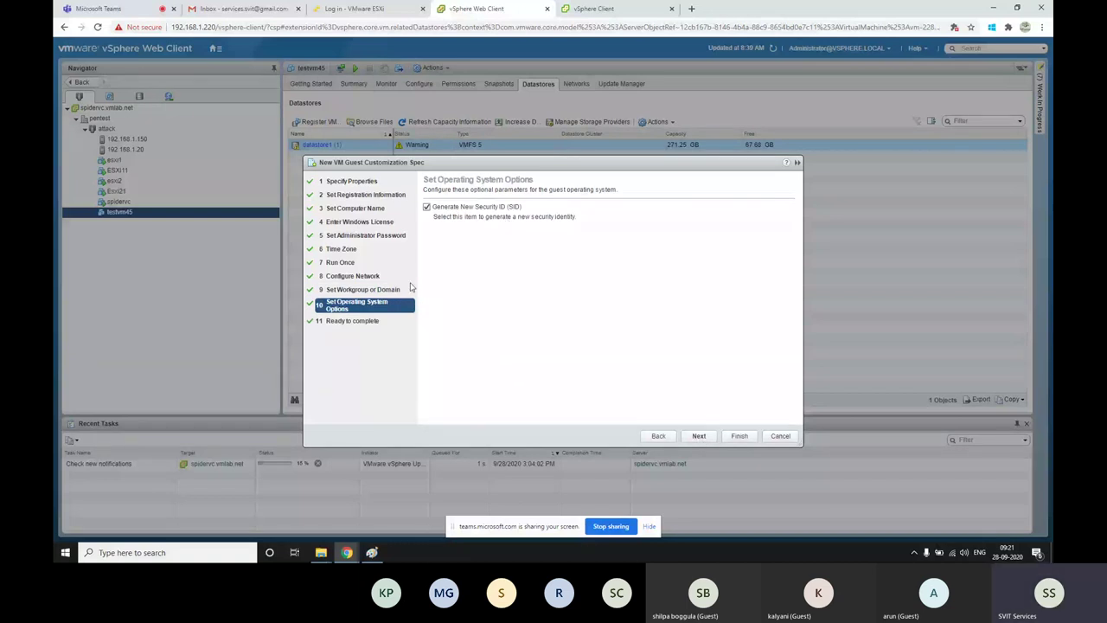
{"action": "key", "text": "alt+Tab"}
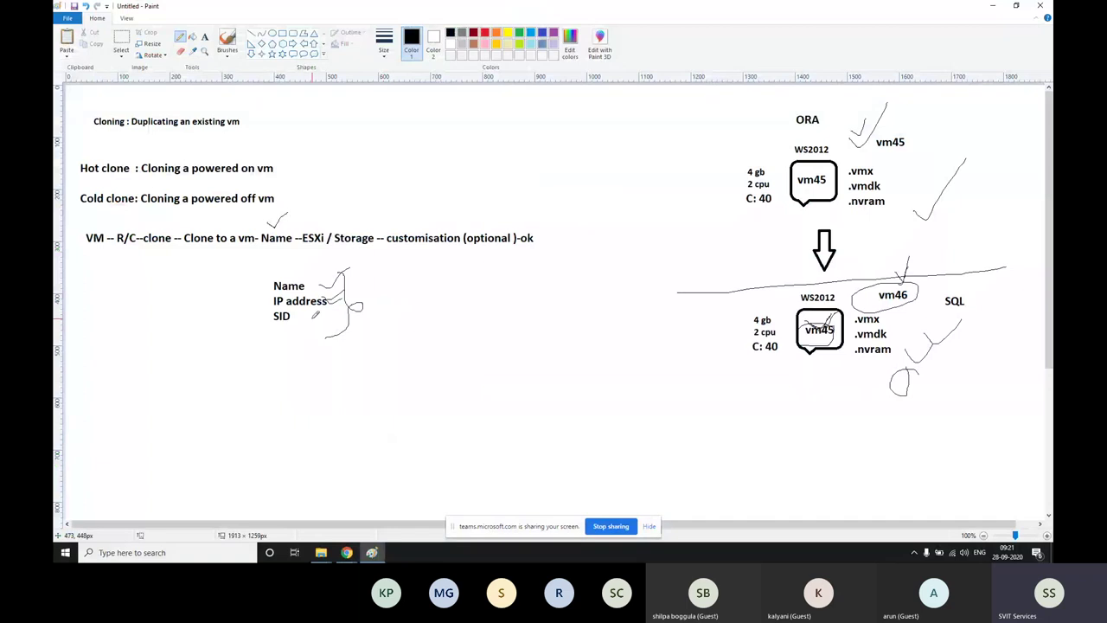
{"action": "key", "text": "alt+Tab"}
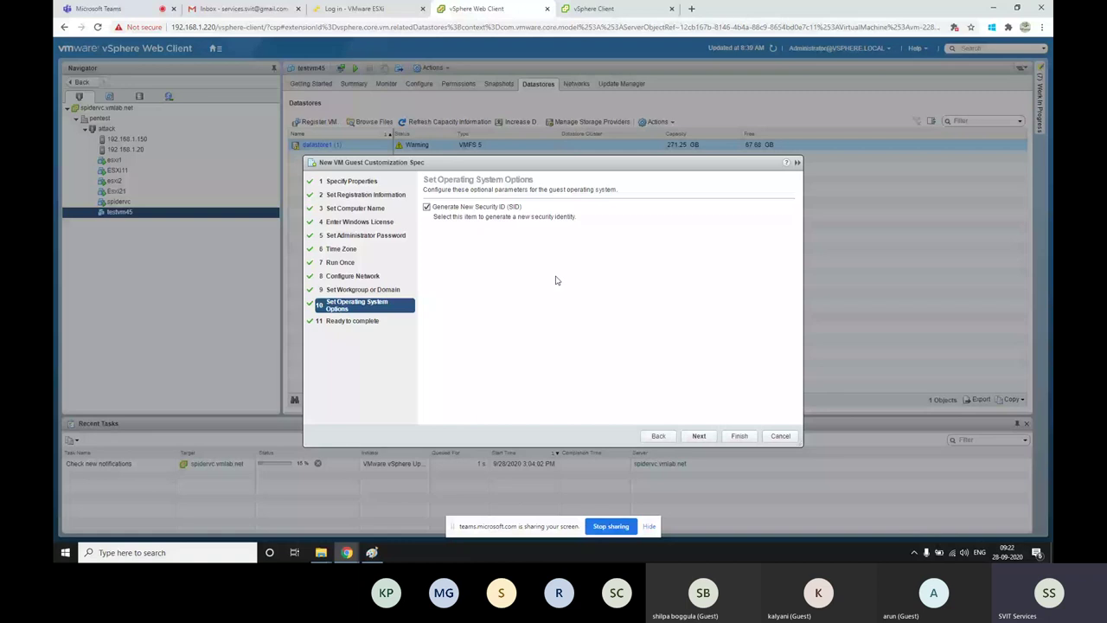
{"action": "left_click", "coordinate": [740, 436]}
{"action": "left_click", "coordinate": [445, 253]}
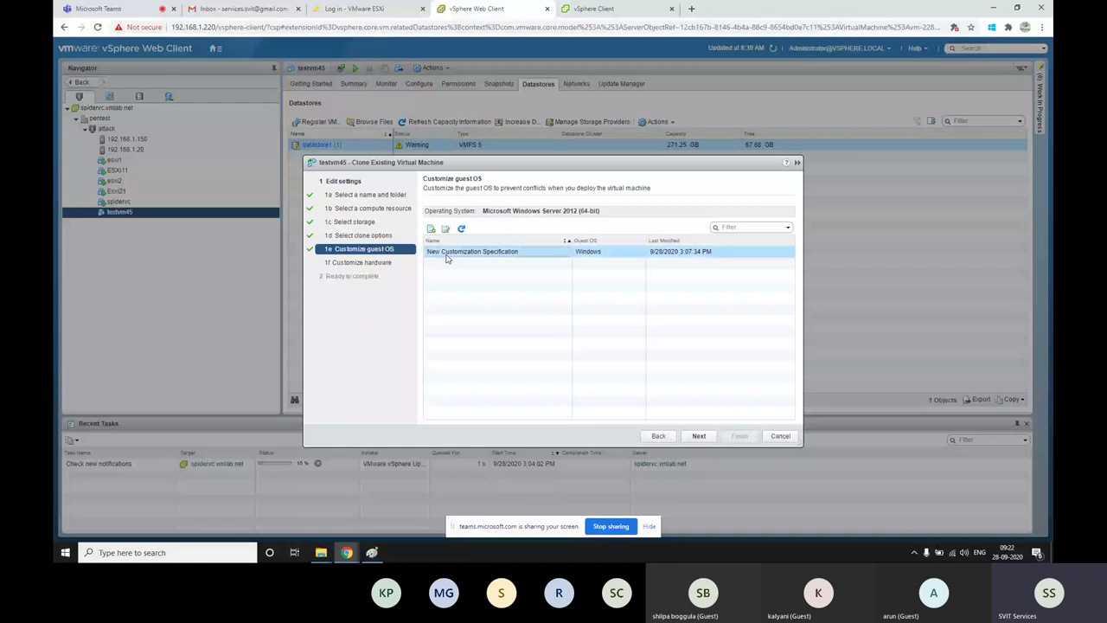
Duplicate the New Customization Specification, cancel the copy, and continue to the clone's hardware settings
{"action": "left_click", "coordinate": [446, 229]}
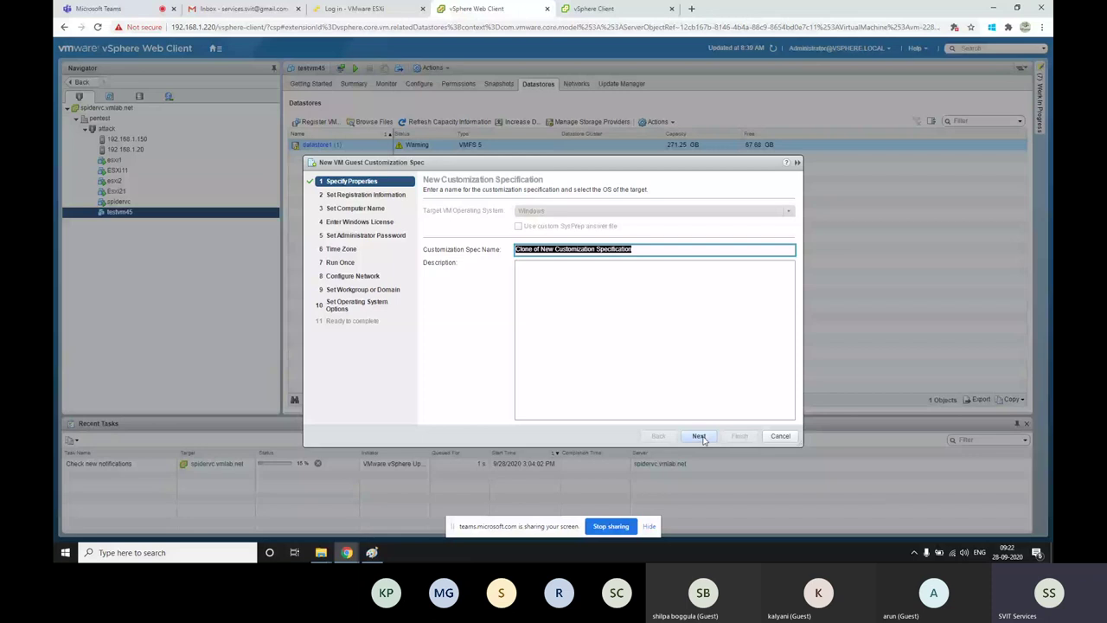
{"action": "left_click", "coordinate": [699, 435]}
{"action": "left_click", "coordinate": [778, 436]}
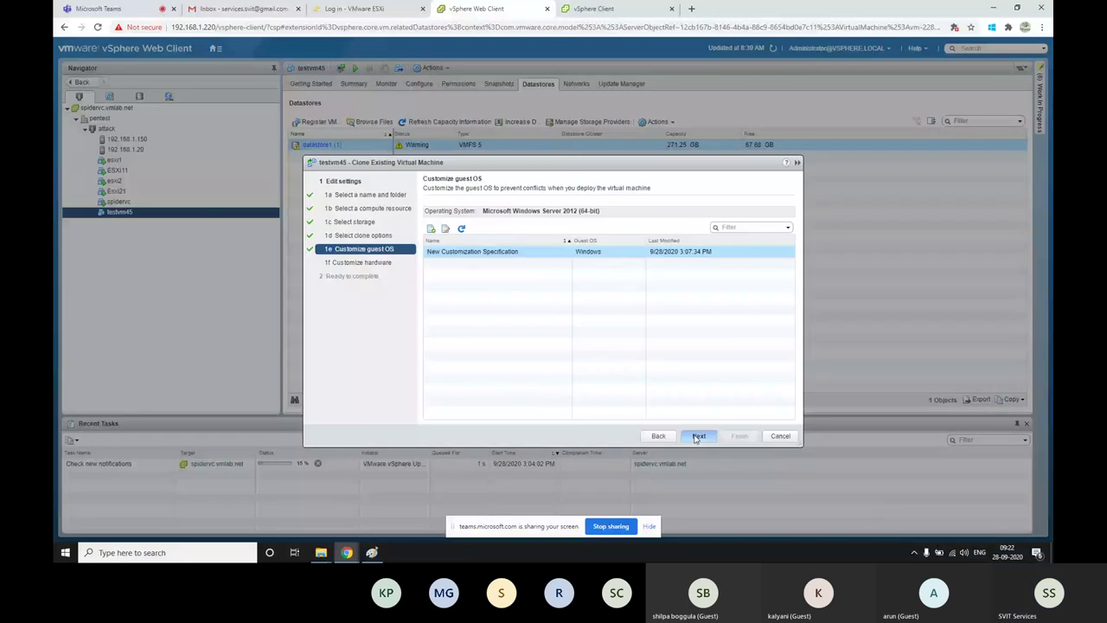
{"action": "left_click", "coordinate": [697, 436]}
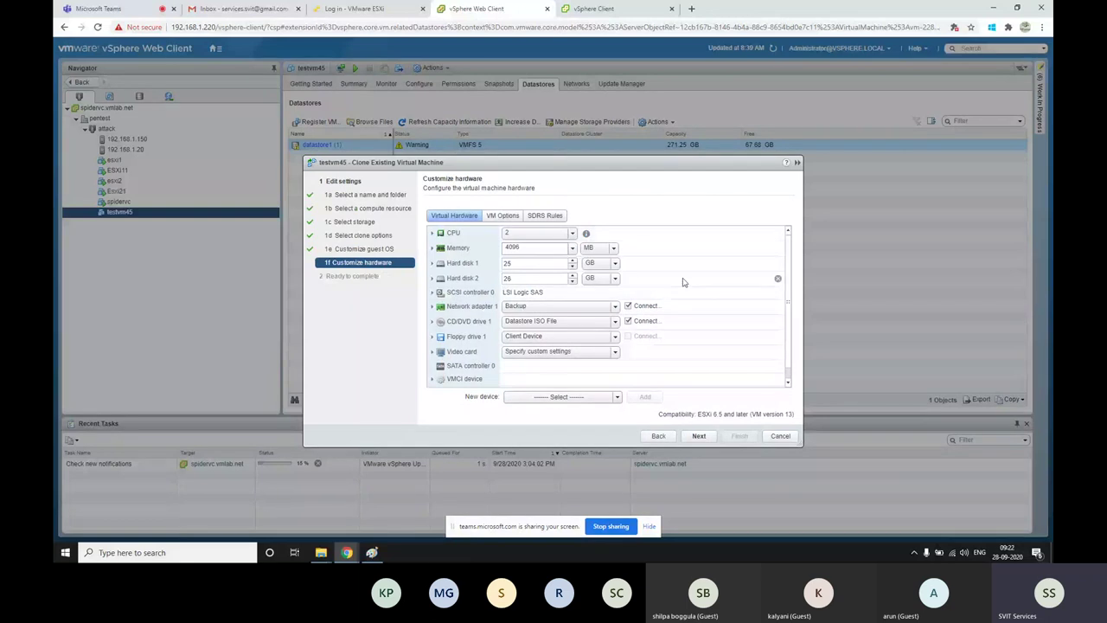
Remove Hard disk 2, deleting its datastore files, and start cloning testvm45 to vm46
{"action": "left_click", "coordinate": [777, 278]}
{"action": "left_click", "coordinate": [617, 279]}
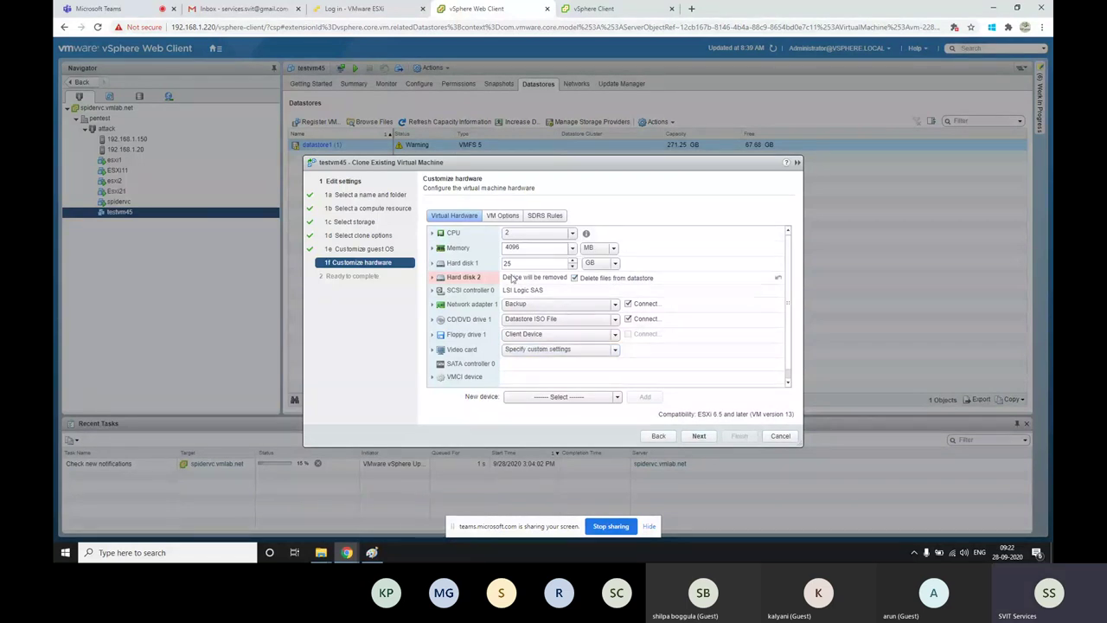
{"action": "left_click", "coordinate": [700, 437]}
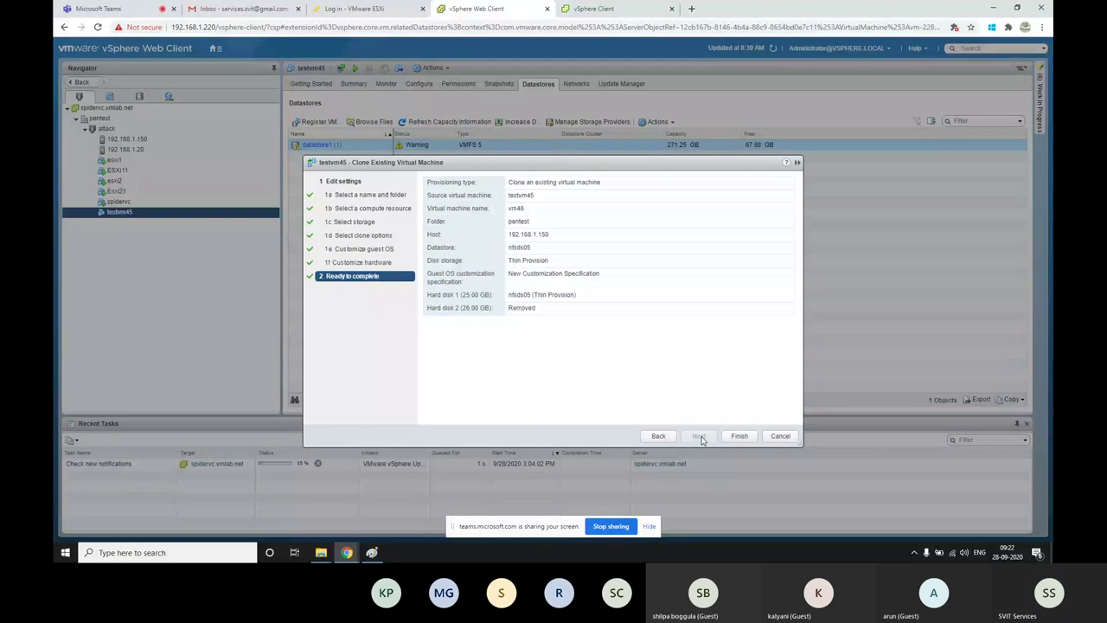
{"action": "left_click", "coordinate": [738, 436]}
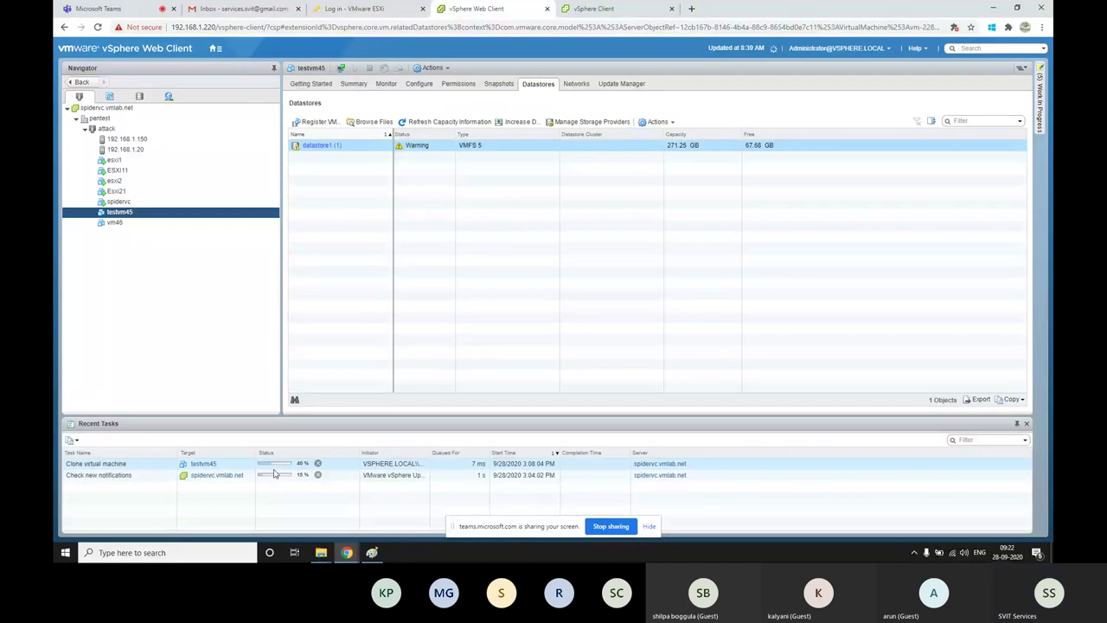
Bring Paint to the front and undo the last three pencil strokes, erasing the loop below .nvram
{"action": "left_click", "coordinate": [372, 552]}
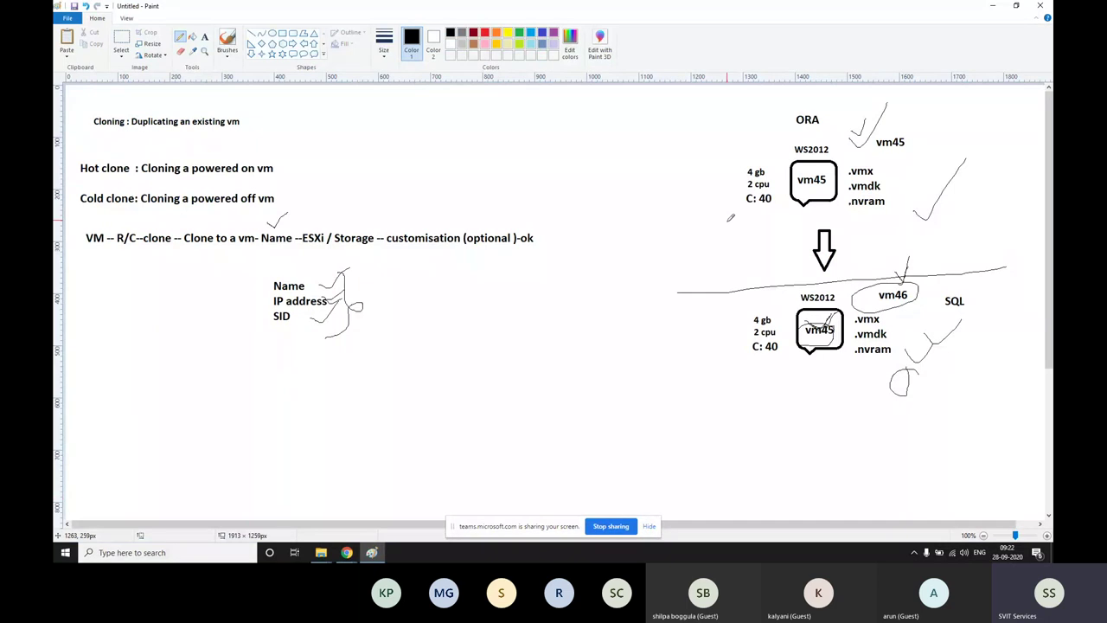
{"action": "mouse_move", "coordinate": [346, 551]}
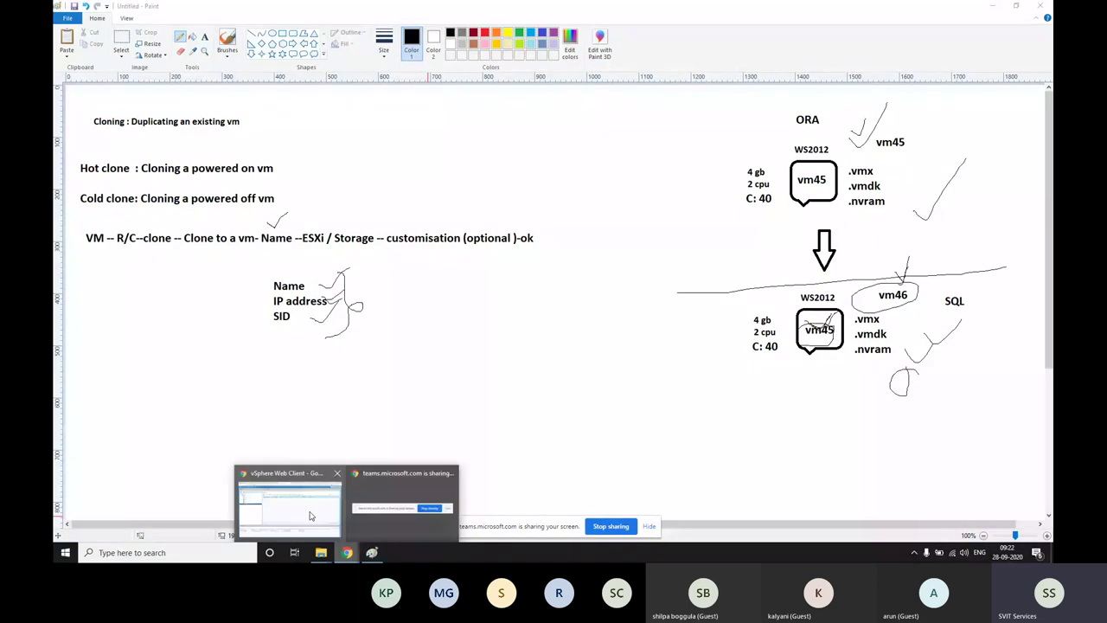
{"action": "left_click", "coordinate": [290, 505]}
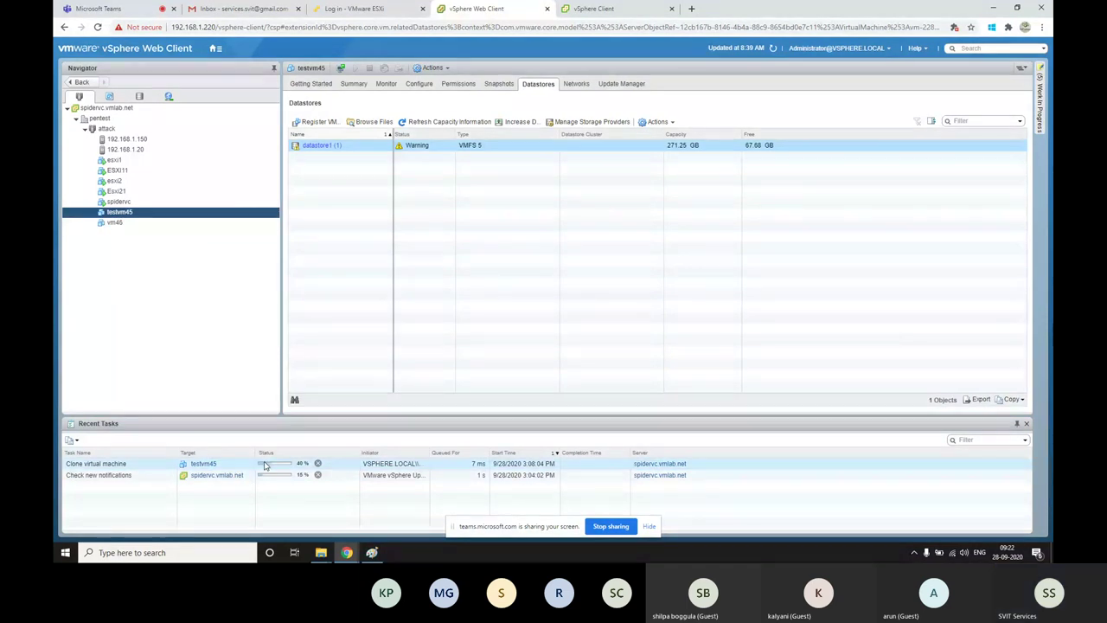
{"action": "key", "text": "alt+Tab"}
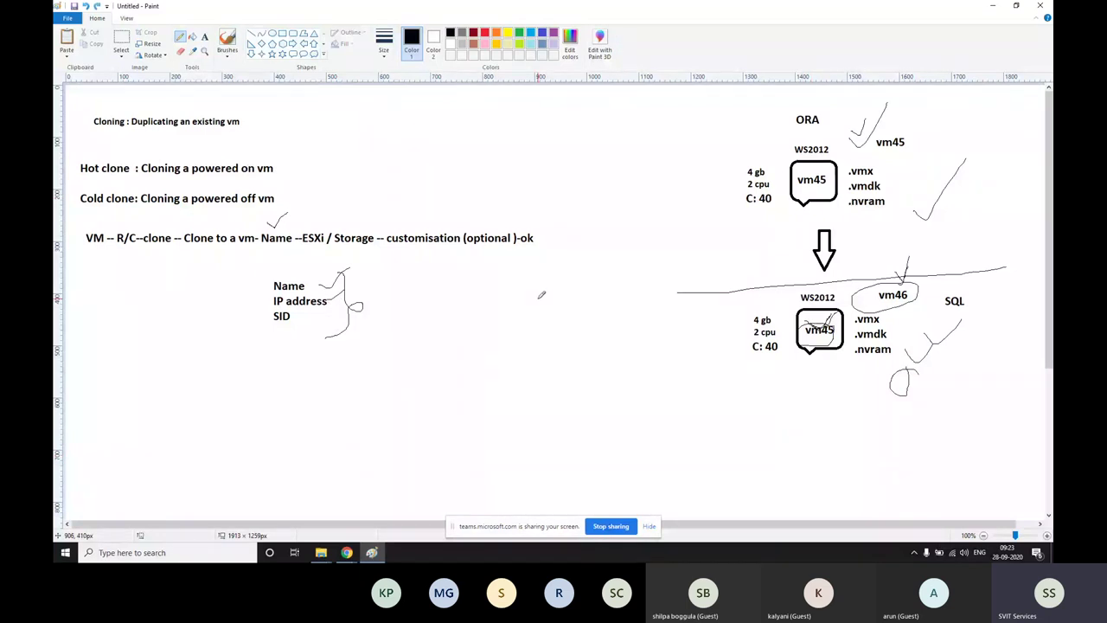
{"action": "key", "text": "ctrl+z"}
{"action": "key", "text": "ctrl+z"}
{"action": "key", "text": "ctrl+z"}
{"action": "key", "text": "ctrl+z"}
{"action": "key", "text": "ctrl+z"}
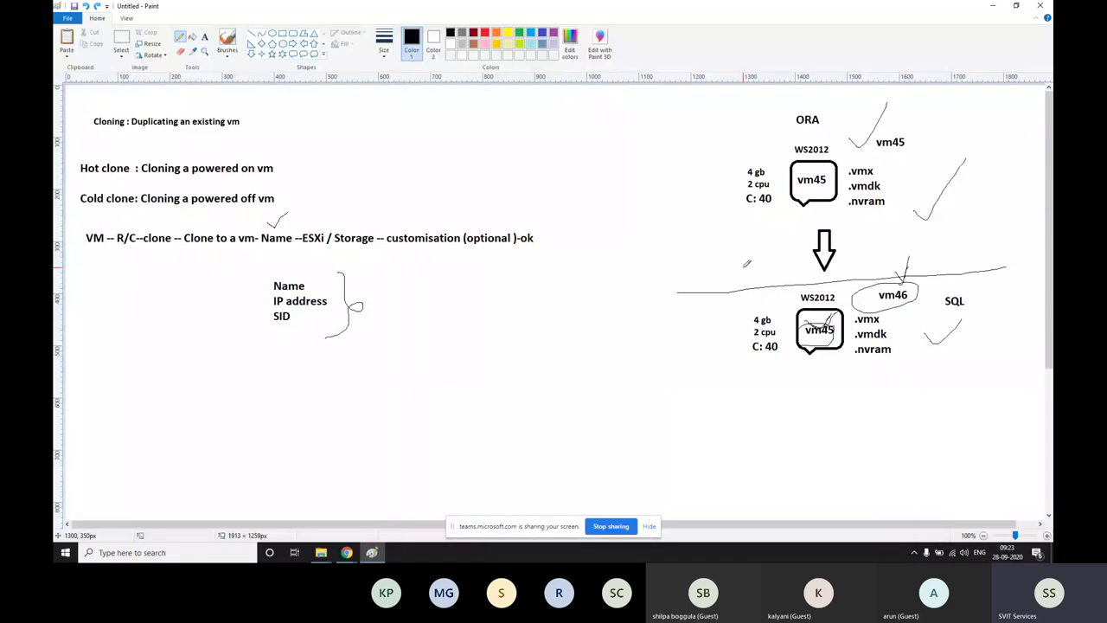
{"action": "key", "text": "ctrl+z"}
Save the whiteboard as a JPEG named Clone.jpg in Desktop\B13
{"action": "left_click", "coordinate": [74, 6]}
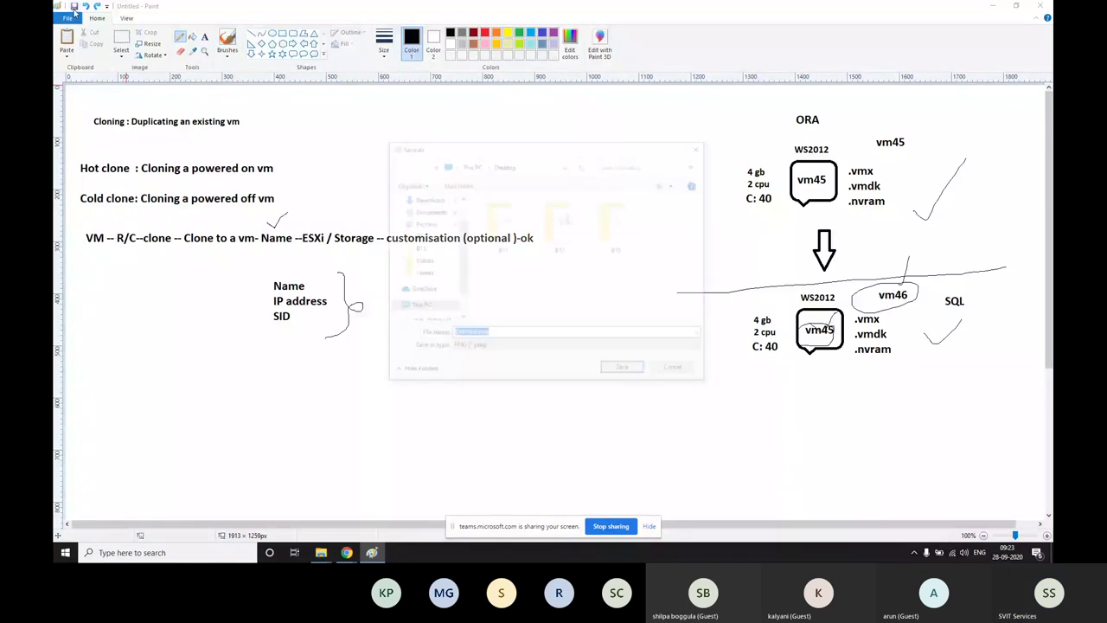
{"action": "type", "text": "Clone"}
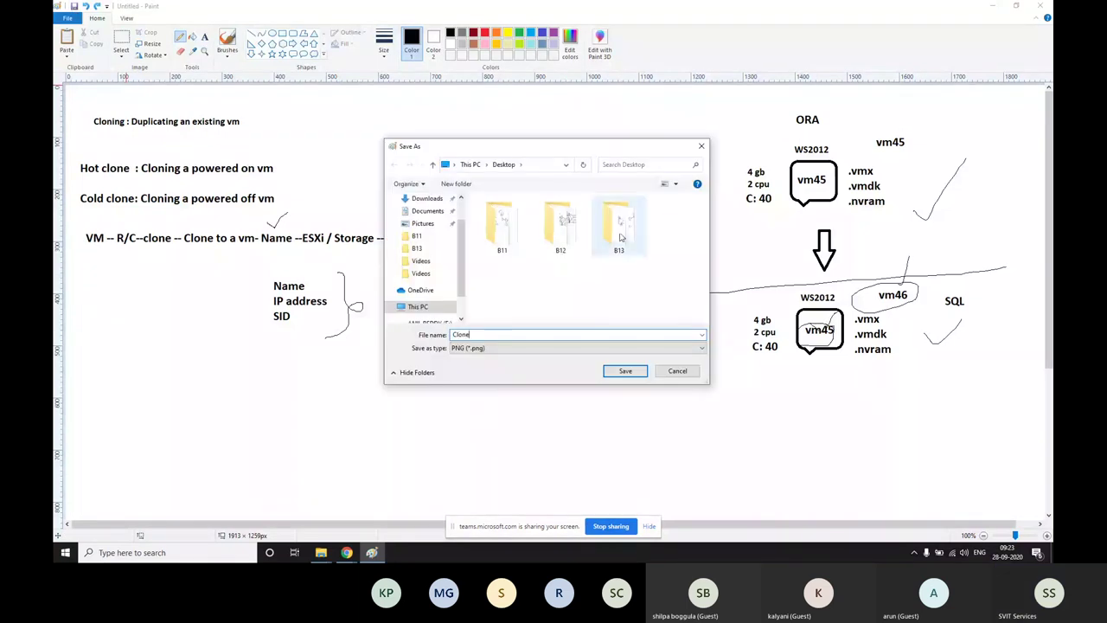
{"action": "double_click", "coordinate": [619, 227]}
{"action": "left_click", "coordinate": [490, 348]}
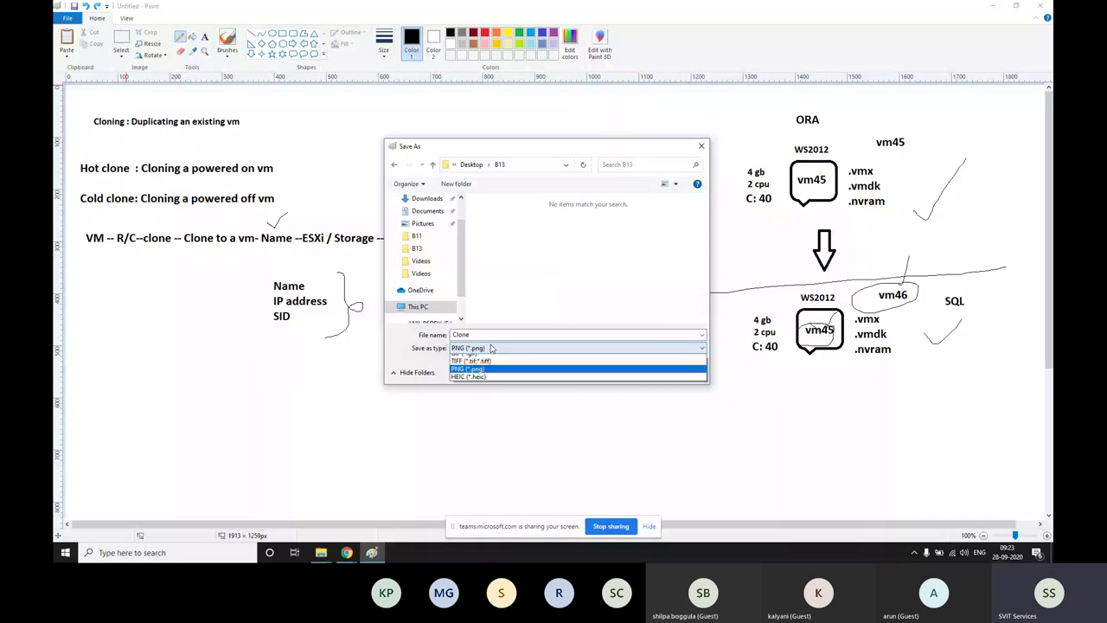
{"action": "left_click", "coordinate": [470, 390]}
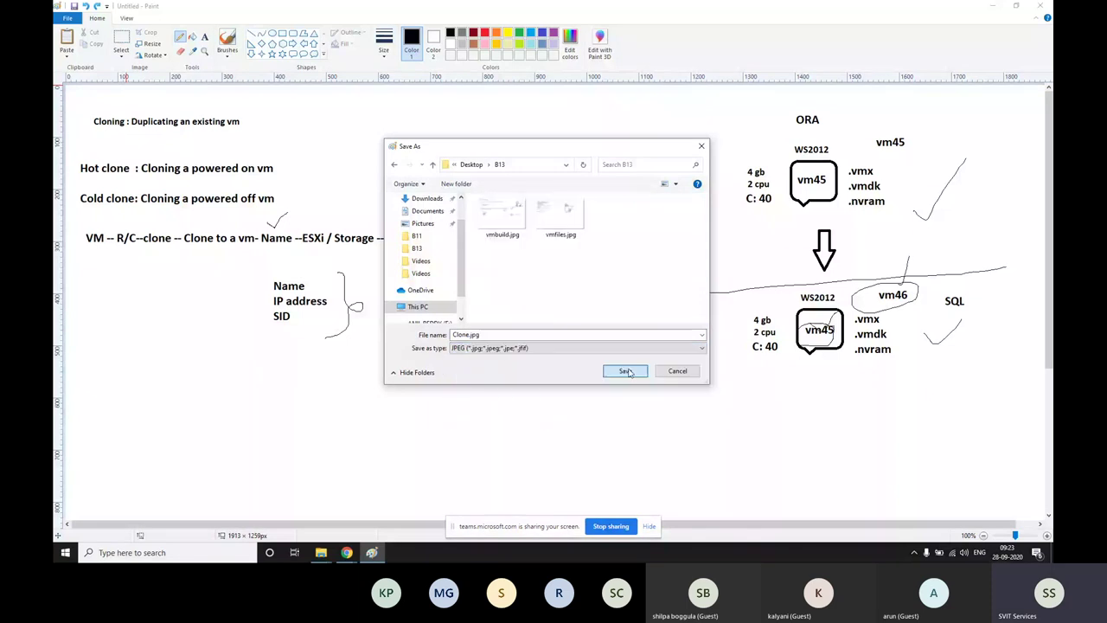
{"action": "left_click", "coordinate": [640, 371]}
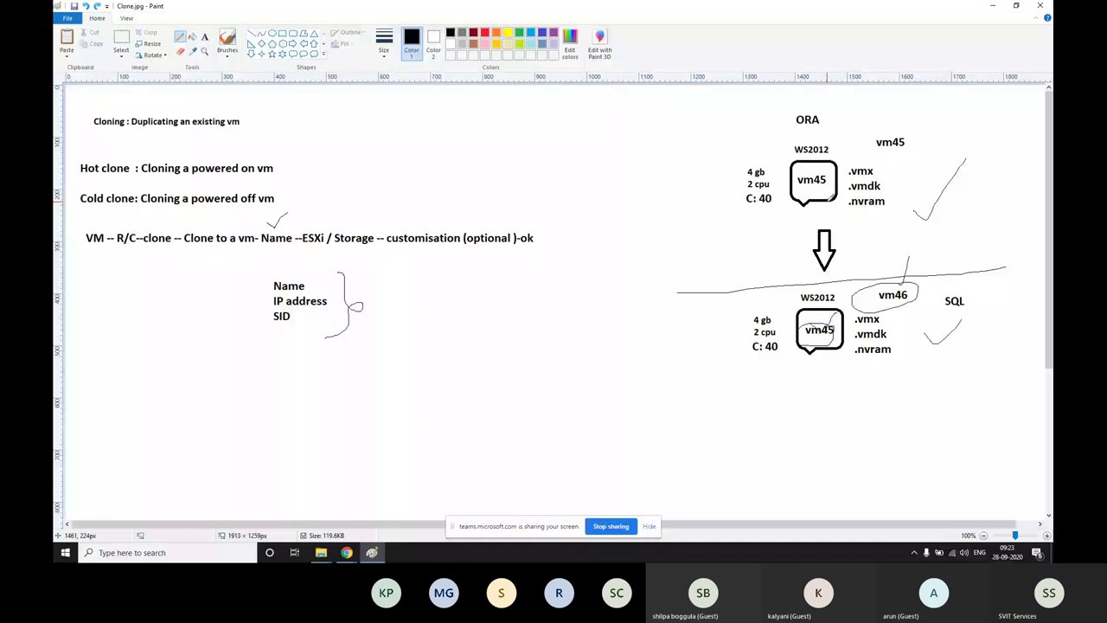
Draw a pencil loop around the ORA label at the top right, then pick the Text tool
{"action": "left_click_drag", "start_coordinate": [832, 111], "coordinate": [820, 133]}
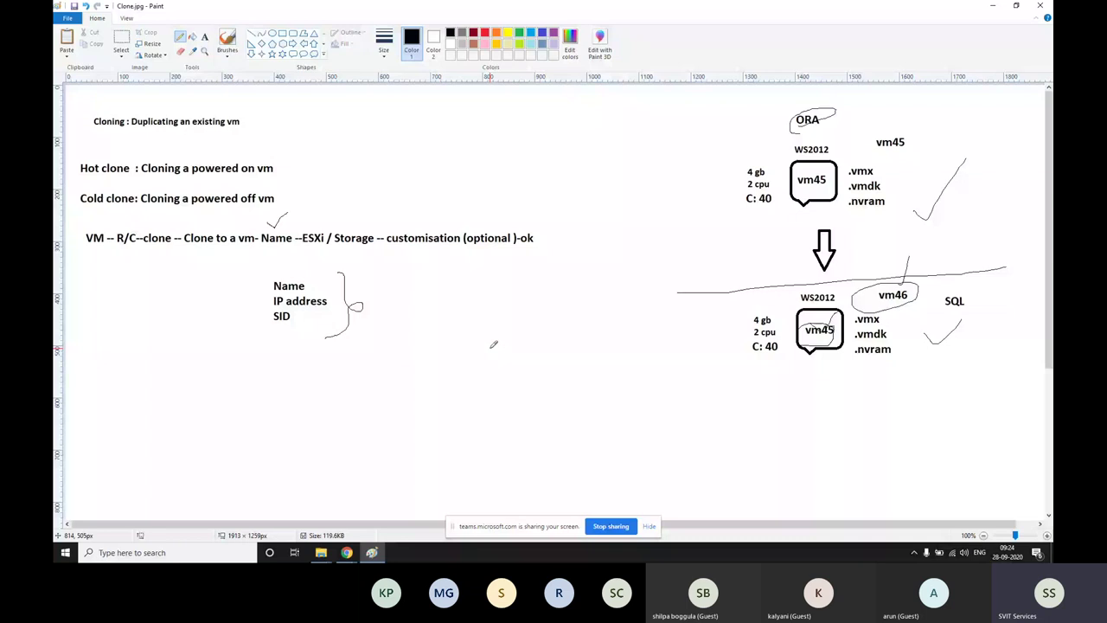
{"action": "left_click", "coordinate": [204, 37]}
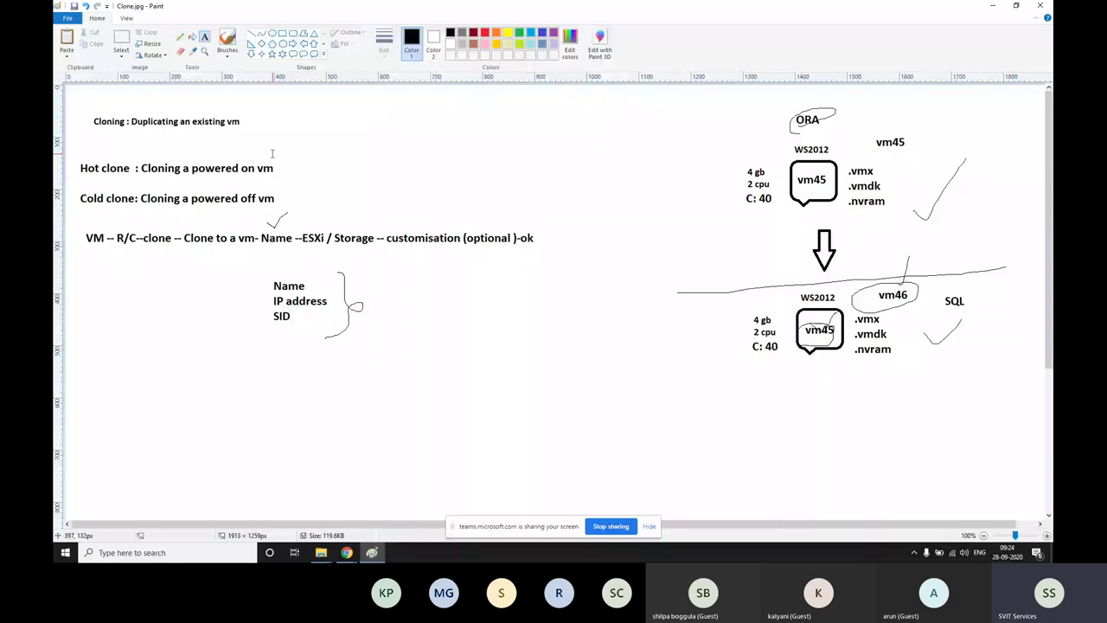